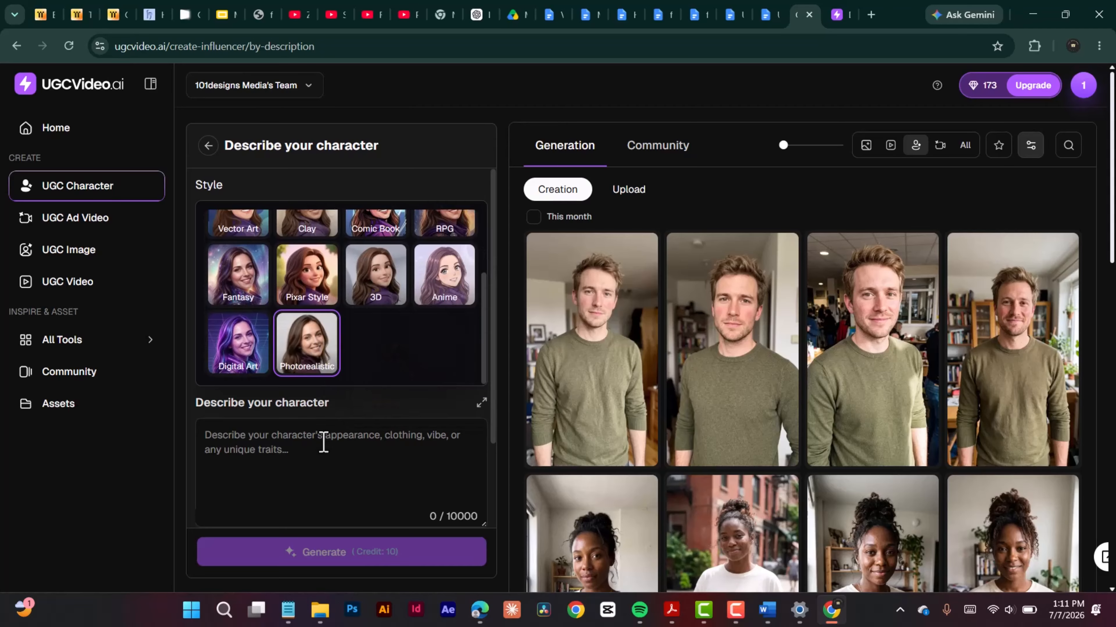
Describe a 24-year-old African American woman with glowing skin, coily hair in a loose bun and a cream-toned robe or tee, and set 3 variations.
{"action": "left_click", "coordinate": [301, 450]}
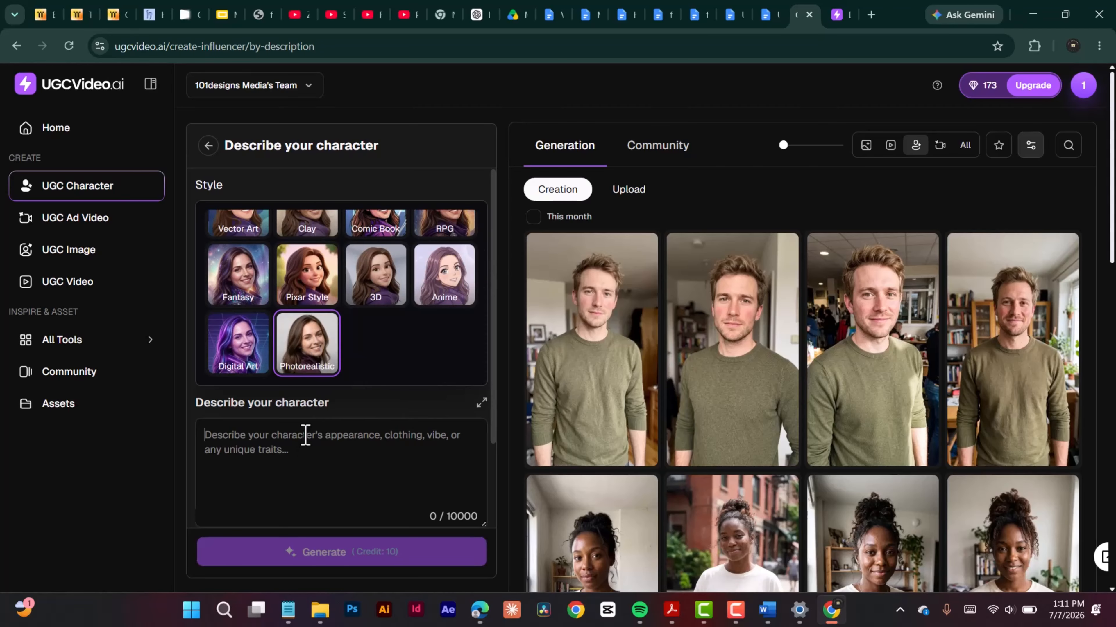
{"action": "type", "text": "A 24-year-old African American woman with deep brown glowing skin, natural coily hair worn in a loose bun with a few natural flyaway strands framing her face, wearing a simple cream-toned robe or oversized tee, minimal makeup, calm and genuine expression, standing in a softly lit bedroom with warm morning light coming through a sheer curtain."}
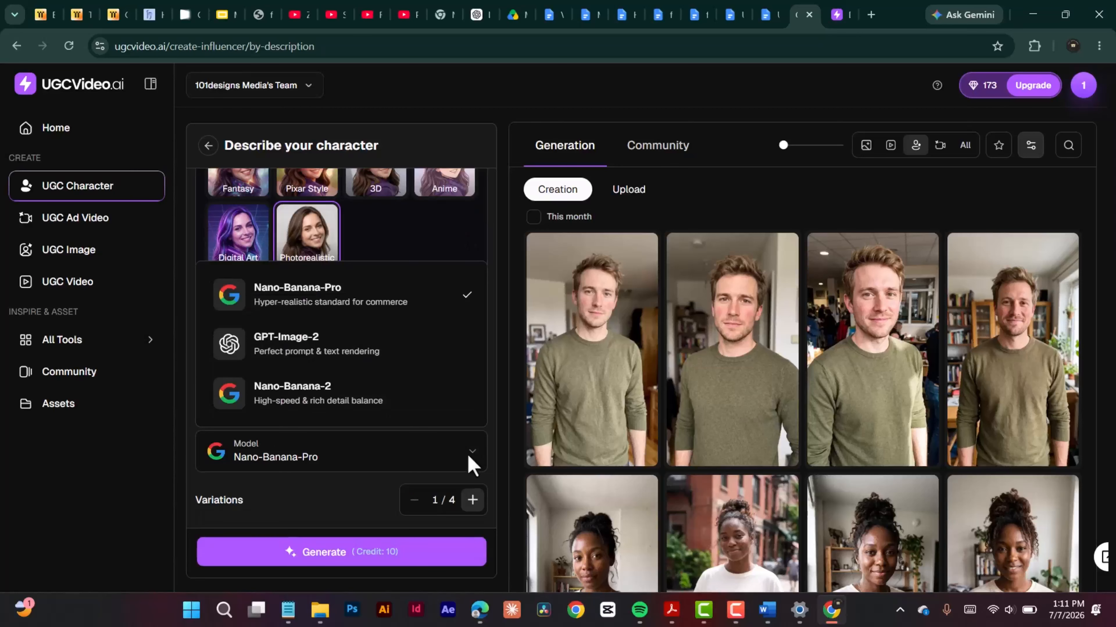
{"action": "left_click", "coordinate": [470, 462]}
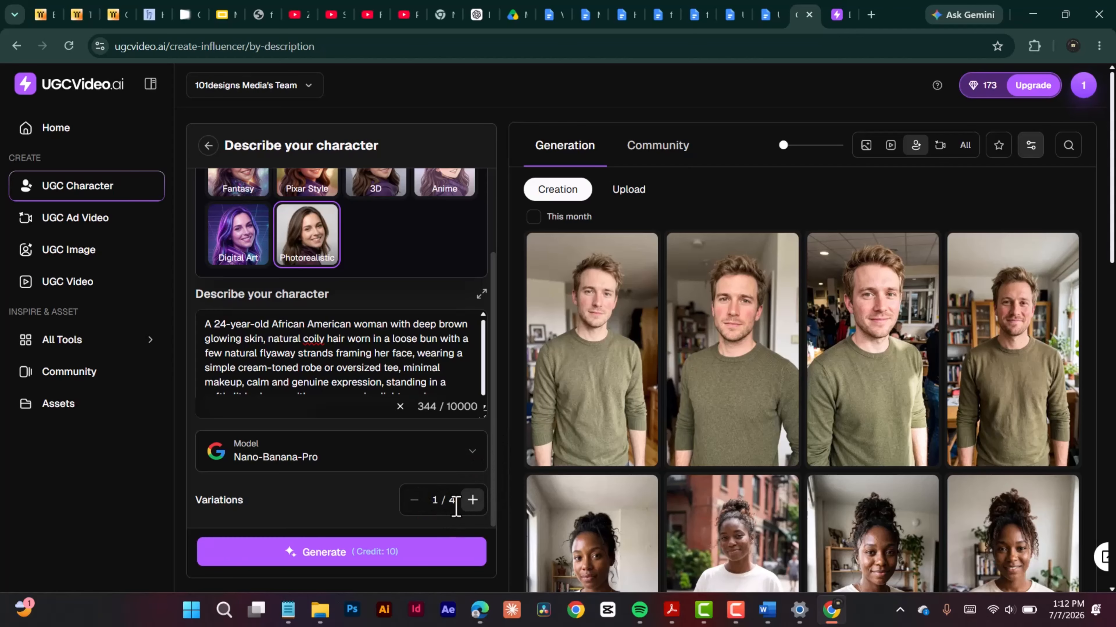
{"action": "left_click", "coordinate": [472, 500]}
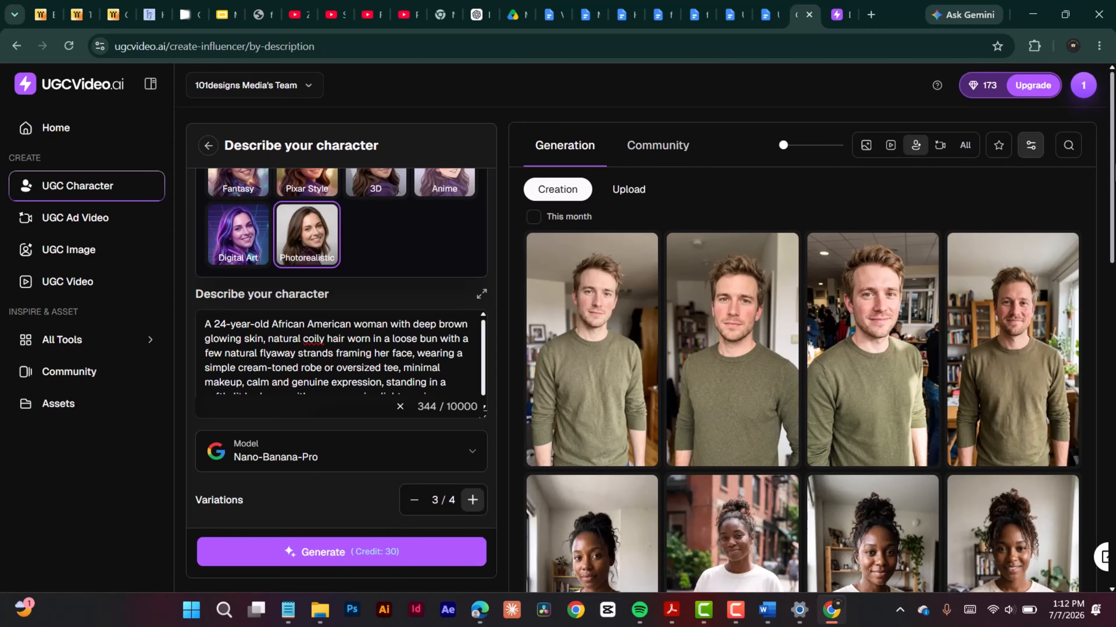
Browse the character gallery and compare the generated variations of the woman in the cream tee at full size.
{"action": "scroll", "coordinate": [1109, 184], "scroll_direction": "down", "scroll_amount": 8}
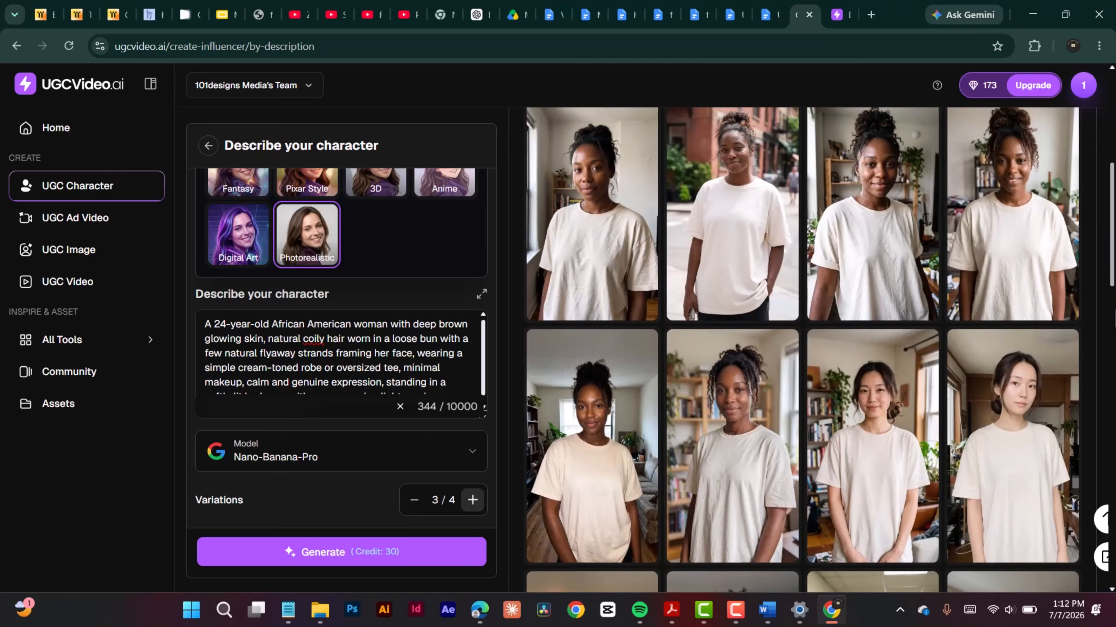
{"action": "left_click_drag", "start_coordinate": [1114, 310], "coordinate": [1114, 307]}
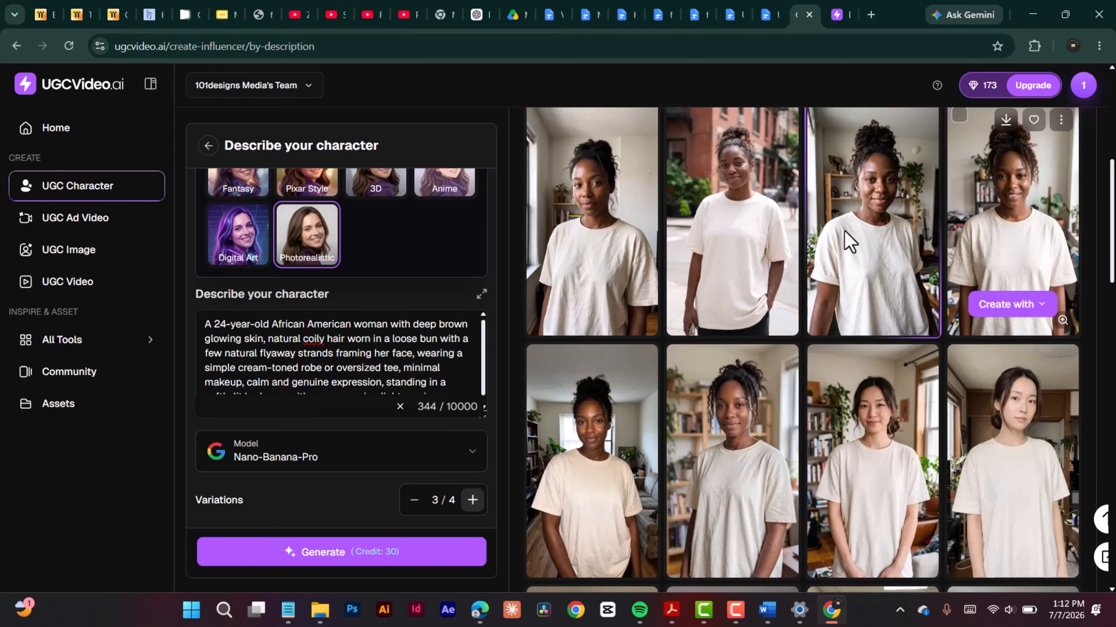
{"action": "left_click", "coordinate": [839, 243]}
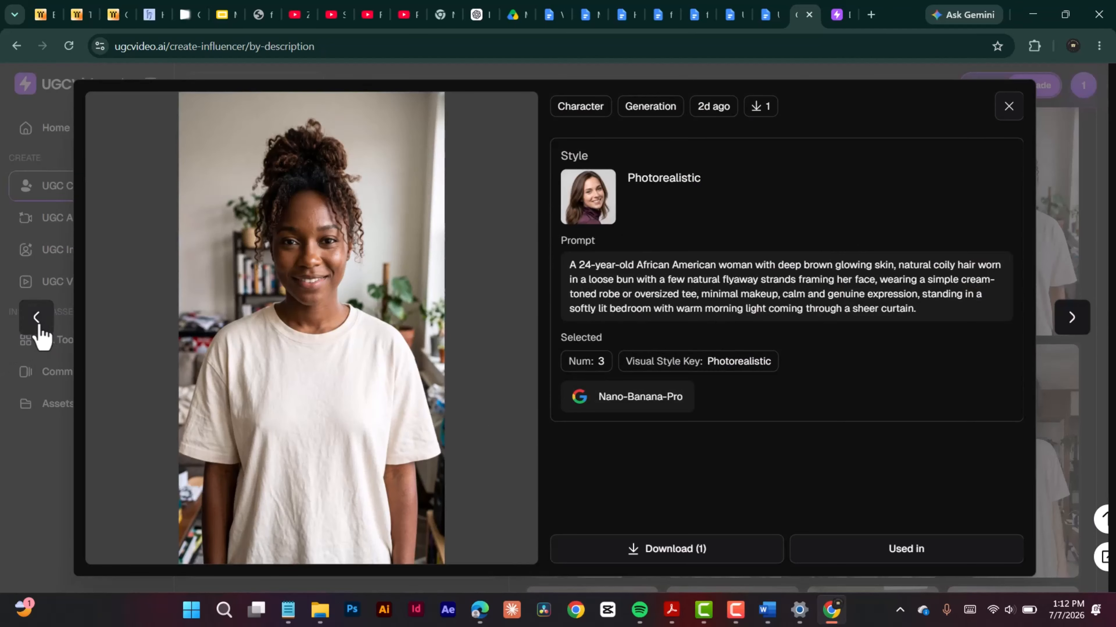
{"action": "left_click", "coordinate": [37, 318]}
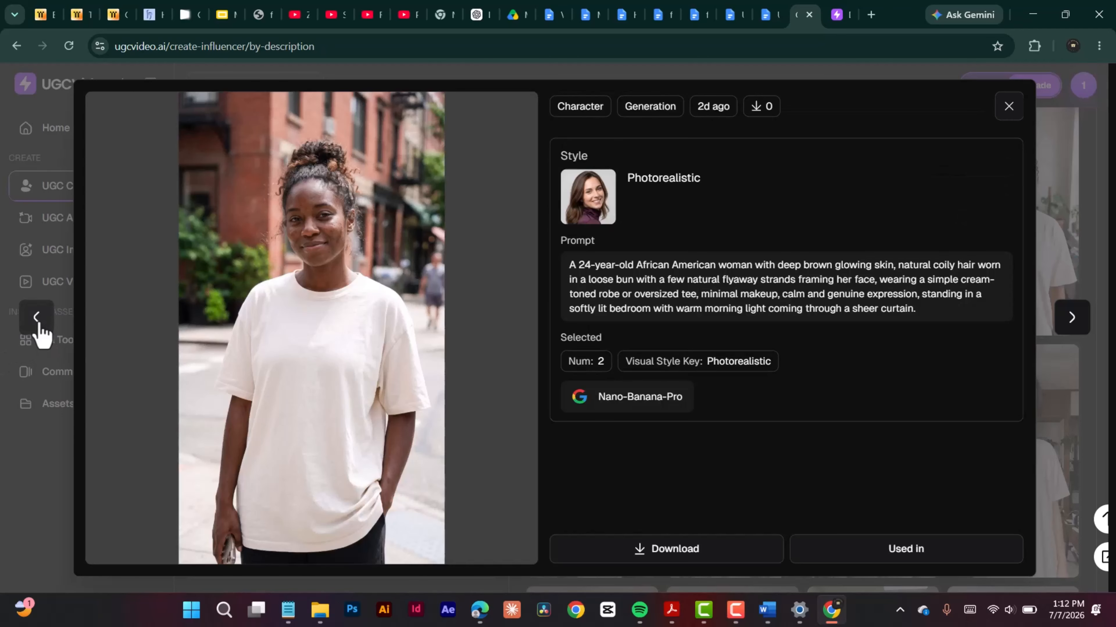
{"action": "left_click", "coordinate": [37, 318]}
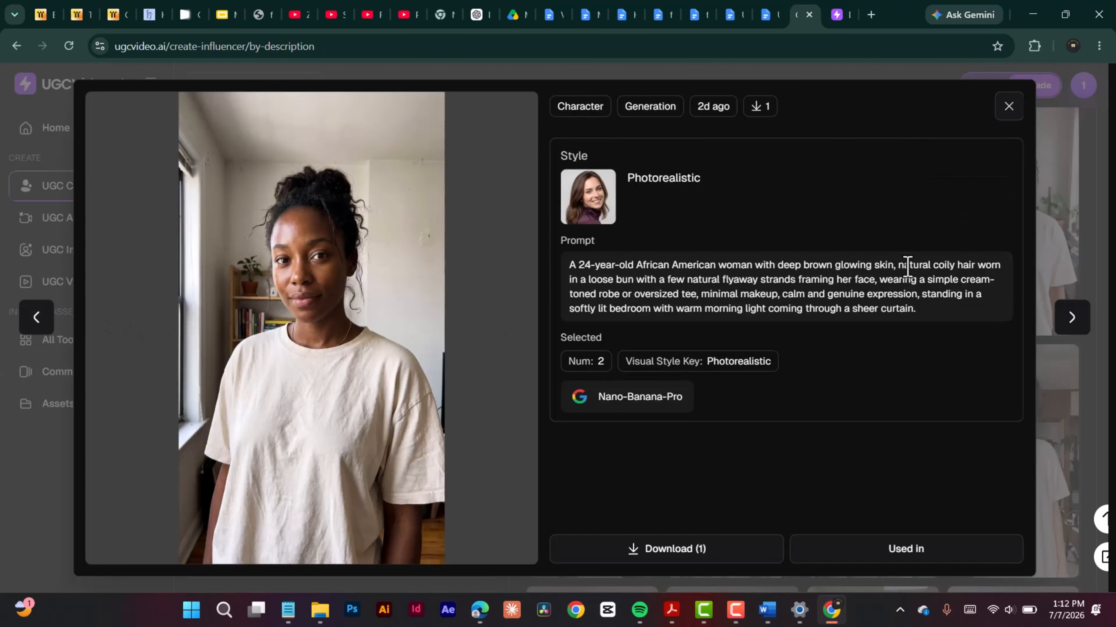
{"action": "left_click", "coordinate": [1072, 318]}
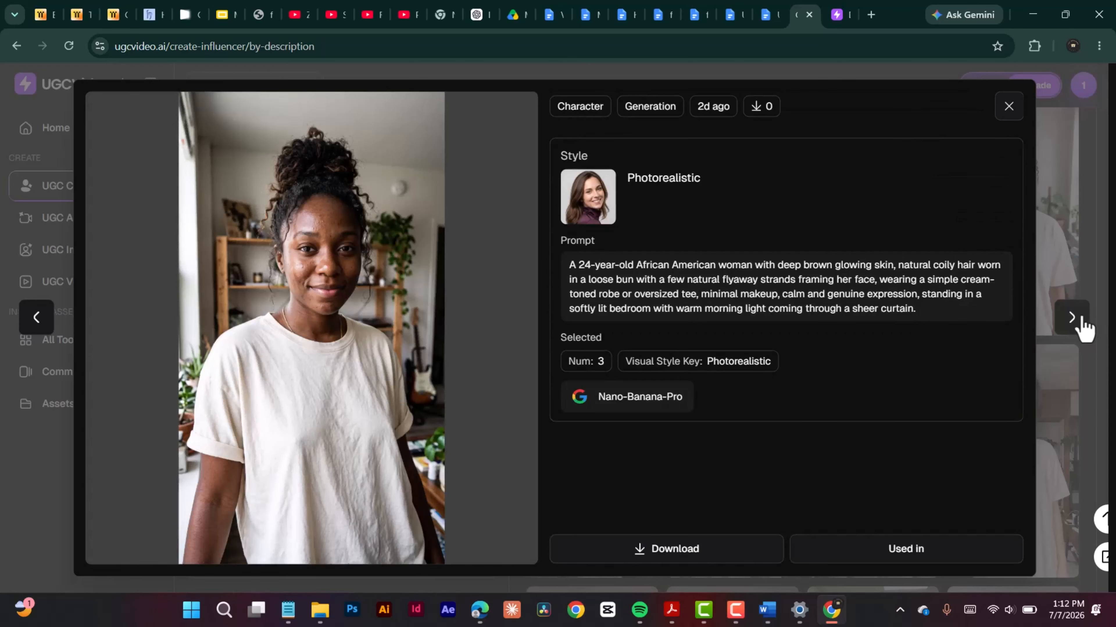
{"action": "left_click", "coordinate": [1072, 318]}
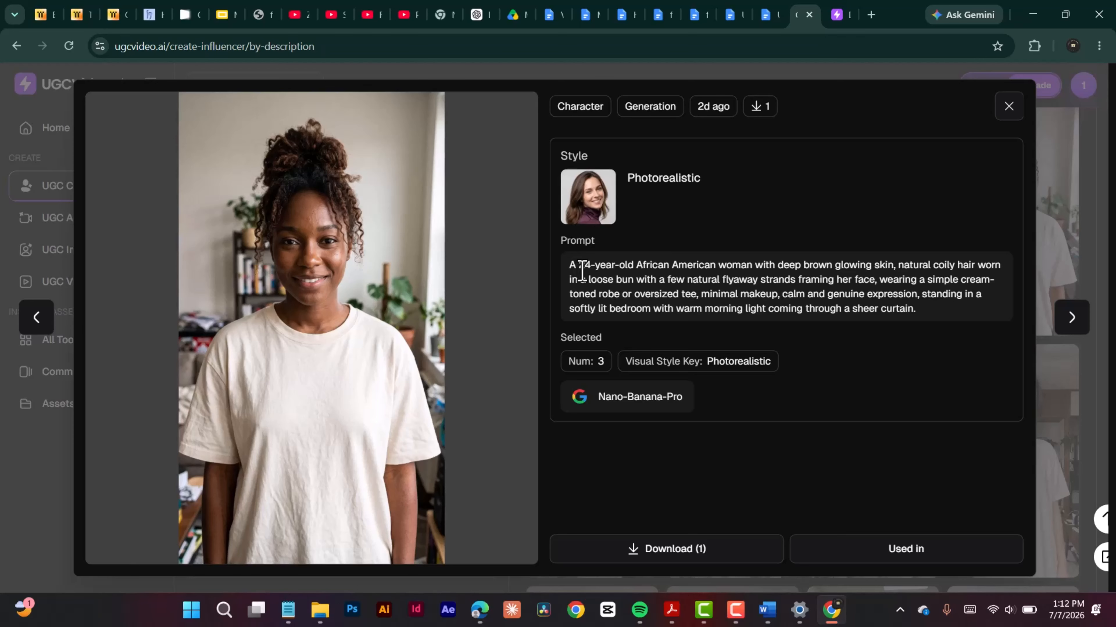
Switch to Word and read the Step 1 guidance in the UGC Video AI Workflow document.
{"action": "key", "text": "alt+Tab"}
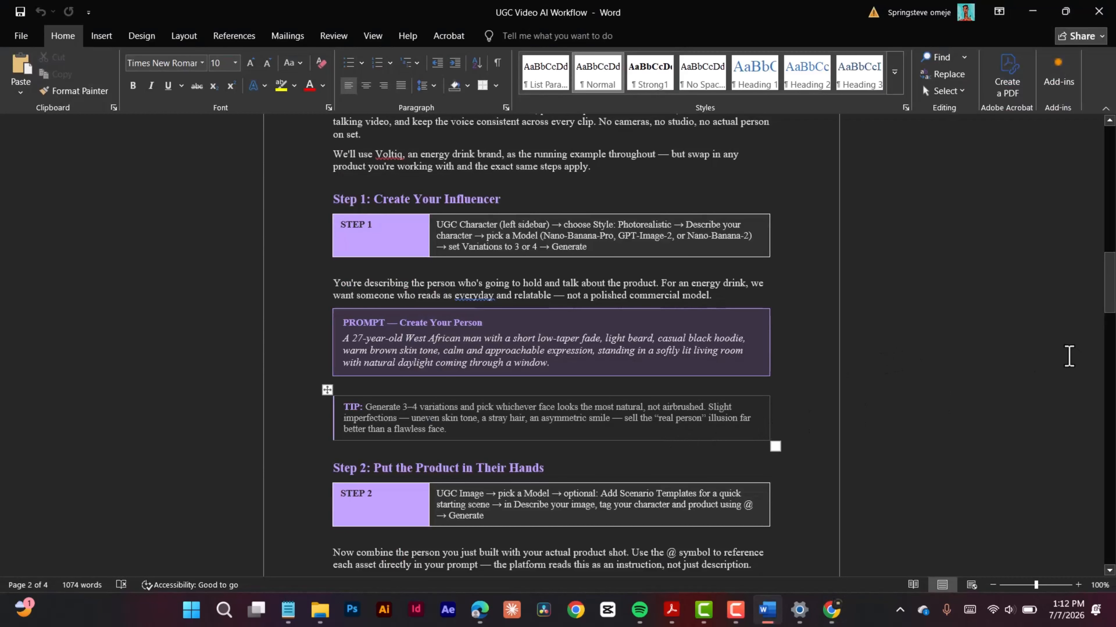
{"action": "left_click_drag", "start_coordinate": [1111, 281], "coordinate": [1113, 306]}
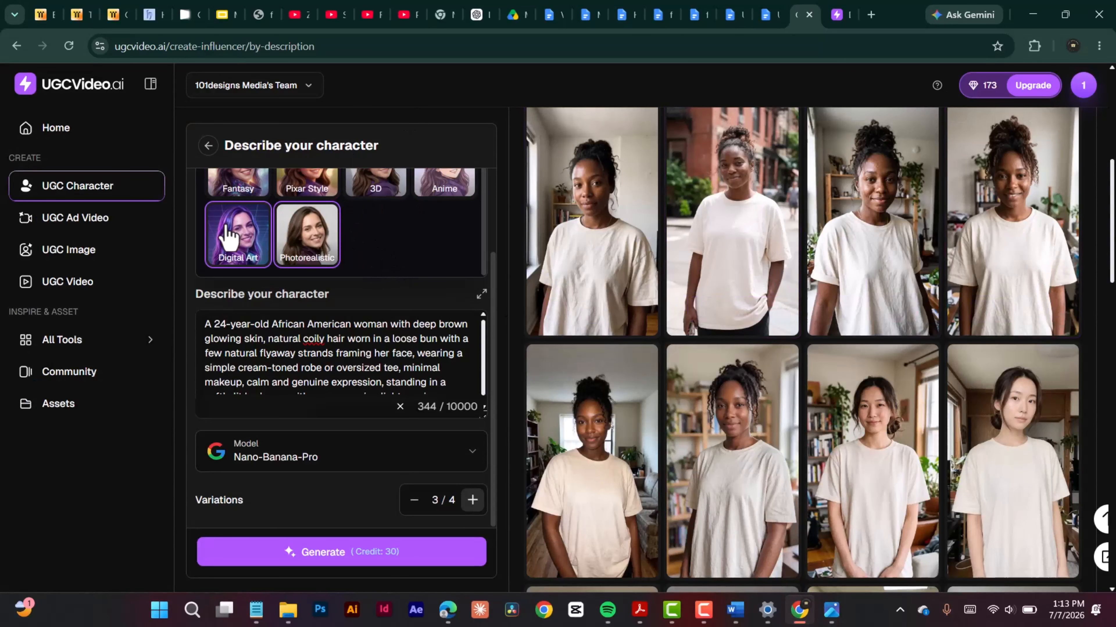
Start a UGC Image and add the smiling woman in the cream tee, standing before the plants and bookshelf, as its character.
{"action": "mouse_move", "coordinate": [238, 235]}
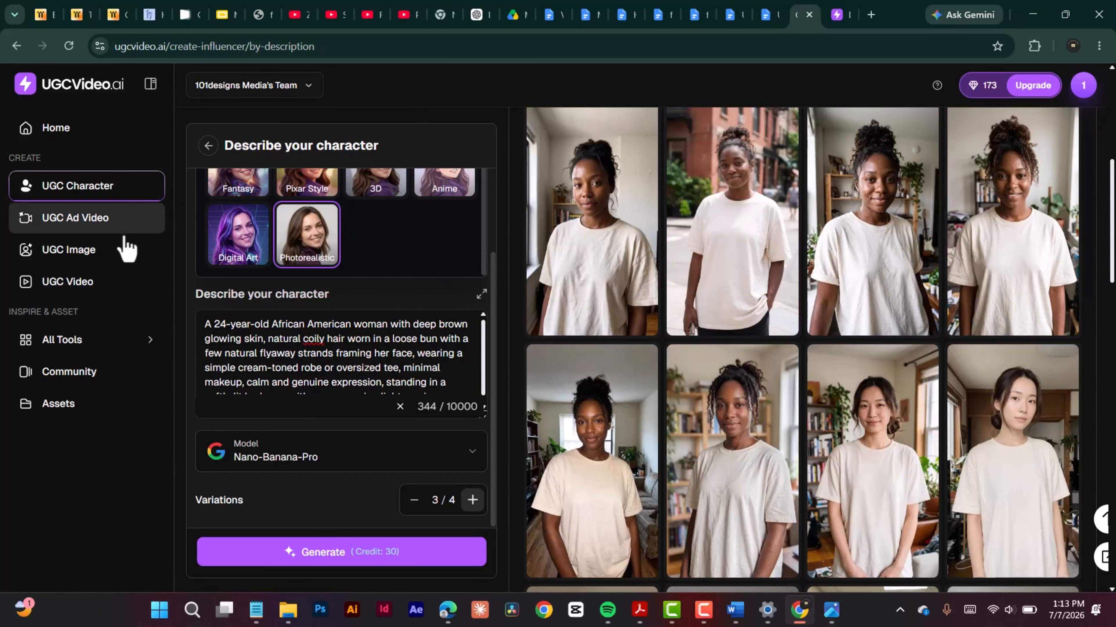
{"action": "left_click", "coordinate": [84, 249]}
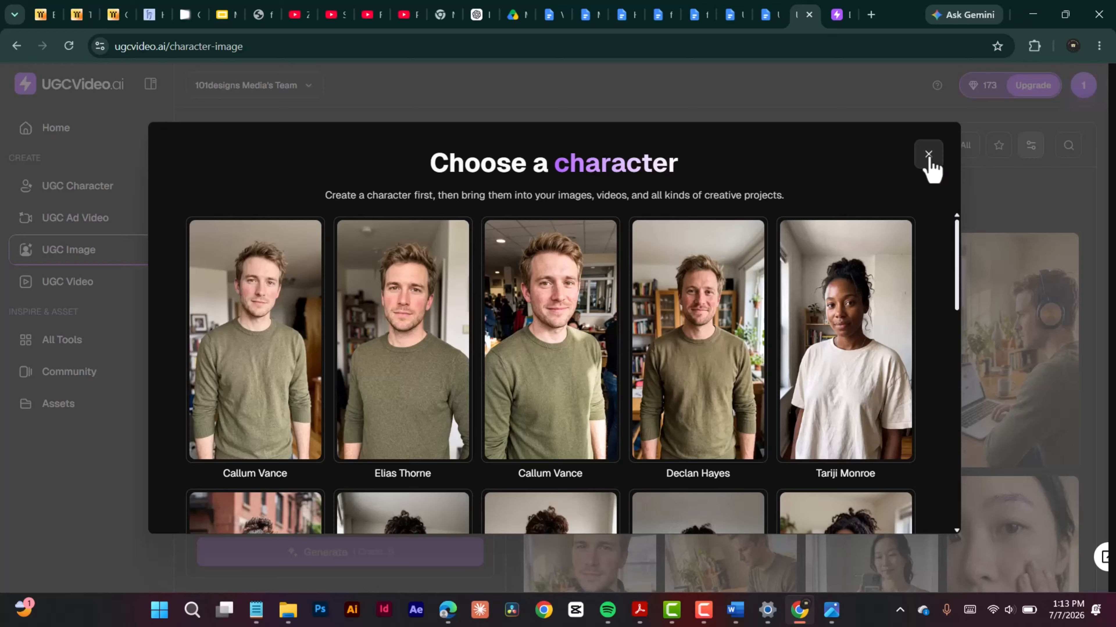
{"action": "left_click", "coordinate": [929, 159]}
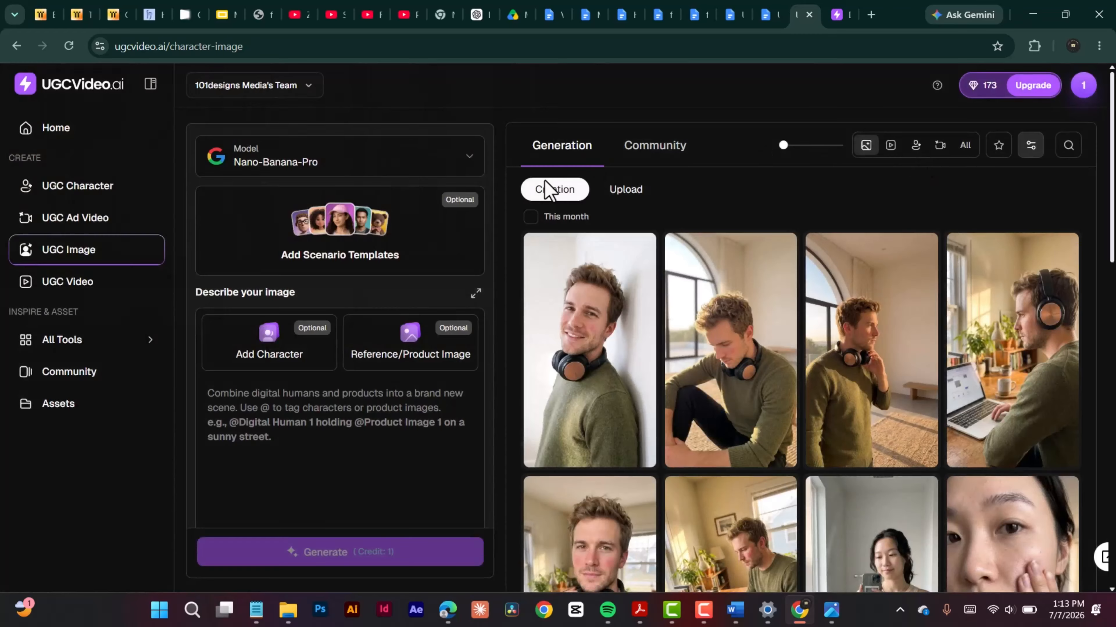
{"action": "left_click", "coordinate": [253, 348]}
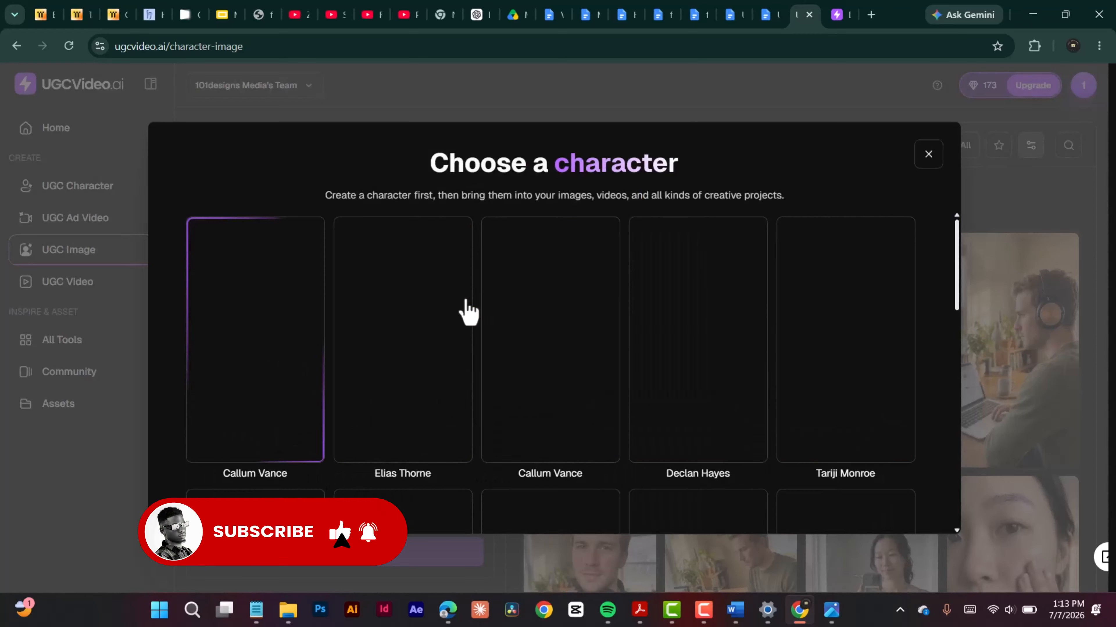
{"action": "scroll", "coordinate": [957, 316], "scroll_direction": "down", "scroll_amount": 1}
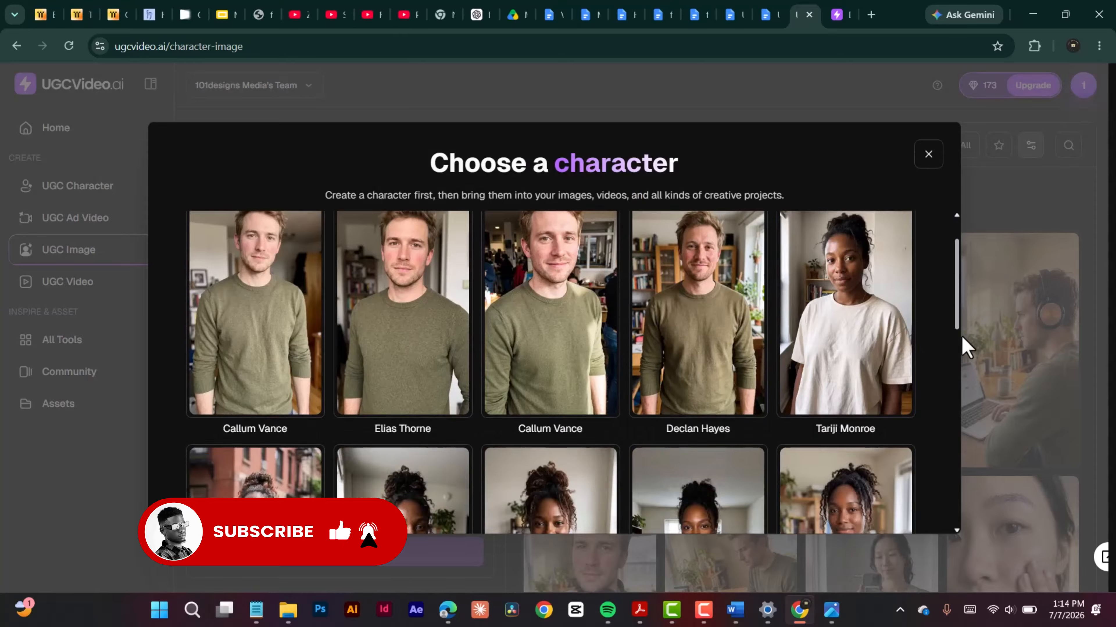
{"action": "scroll", "coordinate": [963, 365], "scroll_direction": "down", "scroll_amount": 6}
{"action": "scroll", "coordinate": [961, 357], "scroll_direction": "up", "scroll_amount": 3}
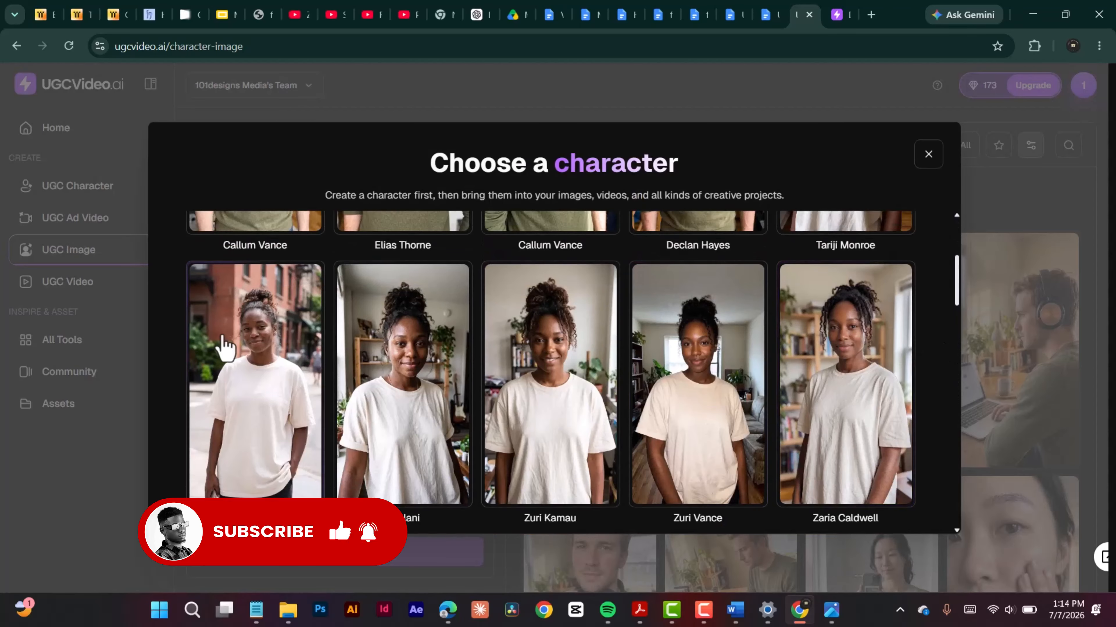
{"action": "left_click", "coordinate": [531, 362]}
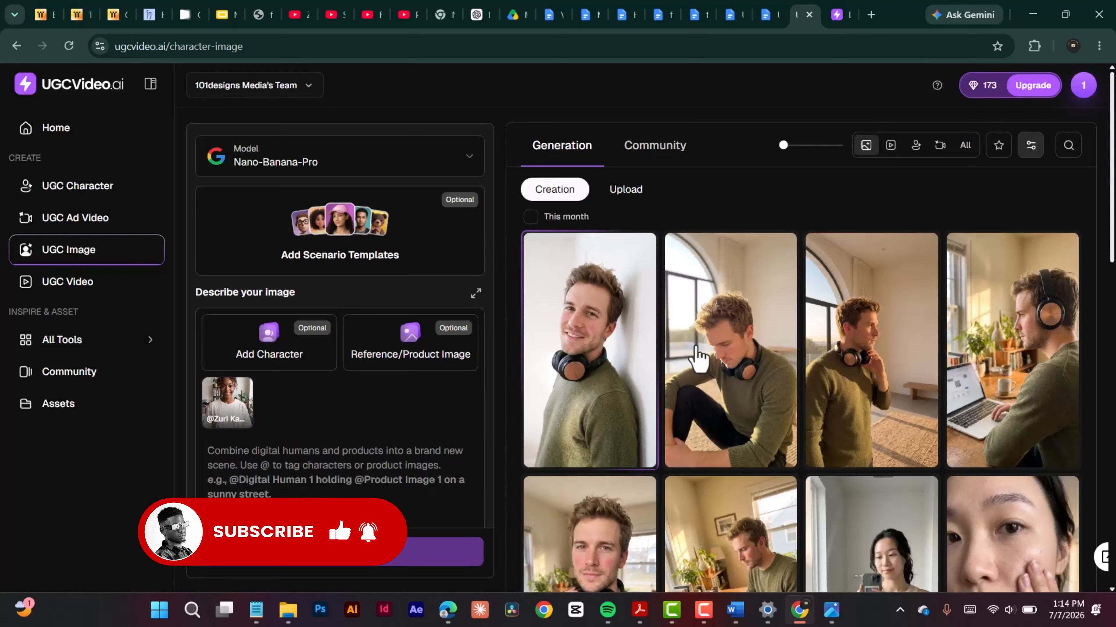
Upload the amber pump bottle picture from a file as the product image.
{"action": "mouse_move", "coordinate": [369, 351]}
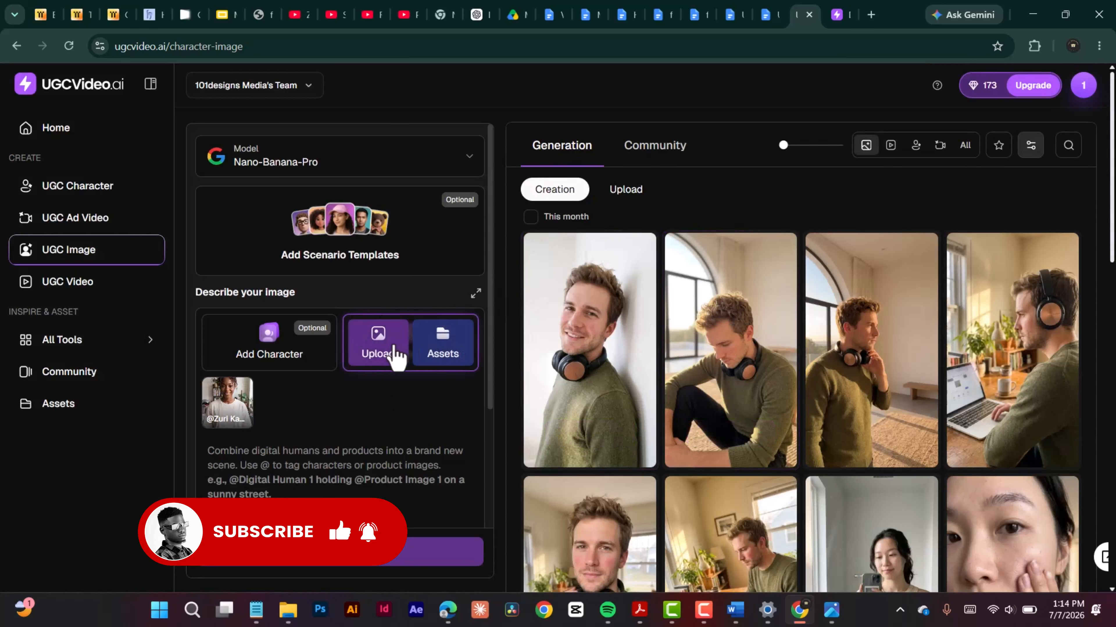
{"action": "left_click", "coordinate": [377, 348]}
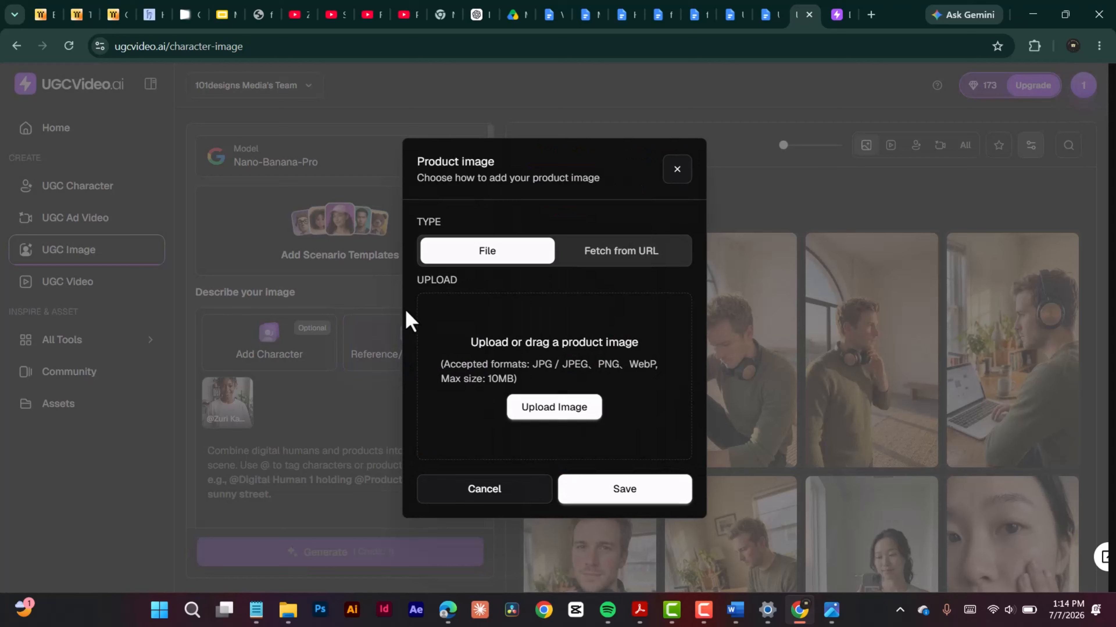
{"action": "left_click", "coordinate": [556, 408]}
{"action": "key", "text": "Return"}
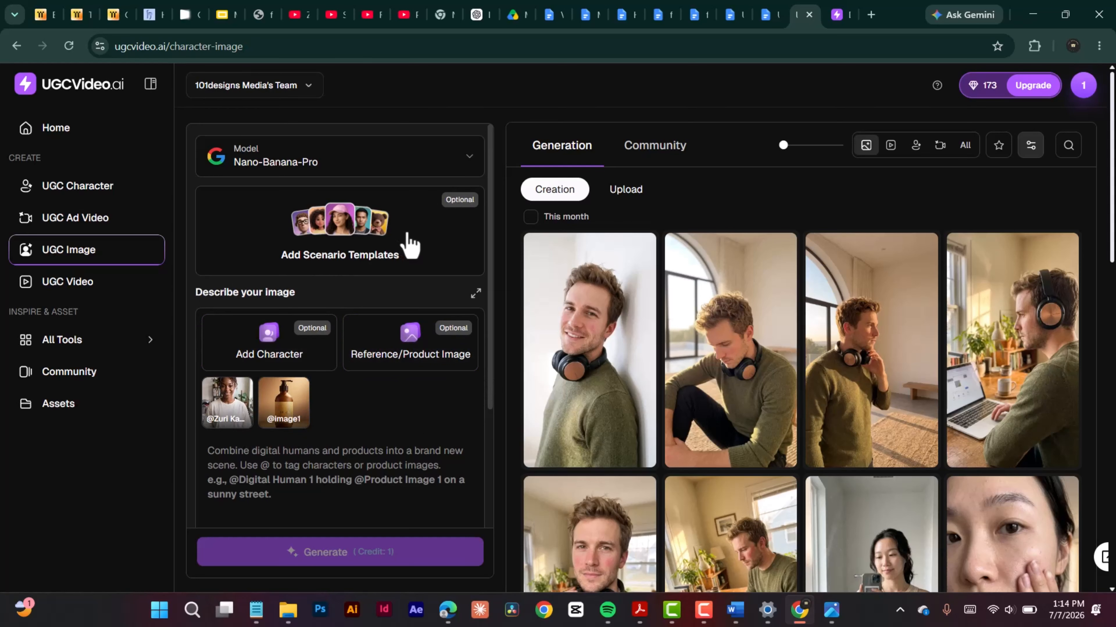
Look through the scenario templates and the available image models, leaving both unchanged.
{"action": "left_click", "coordinate": [411, 246]}
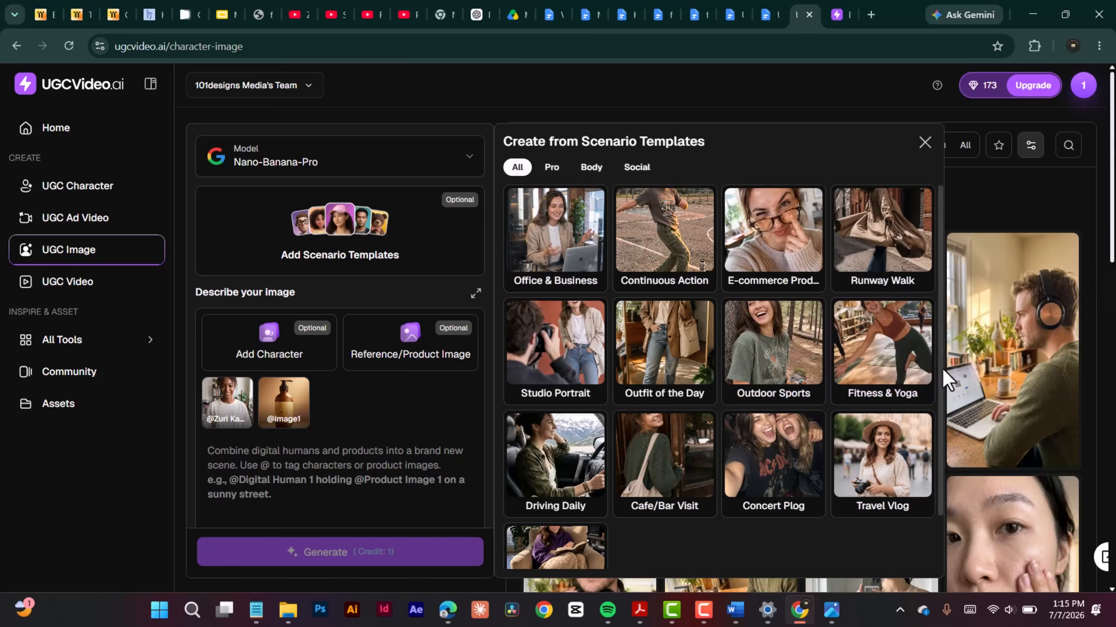
{"action": "scroll", "coordinate": [898, 354], "scroll_direction": "down", "scroll_amount": 1}
{"action": "mouse_move", "coordinate": [673, 356]}
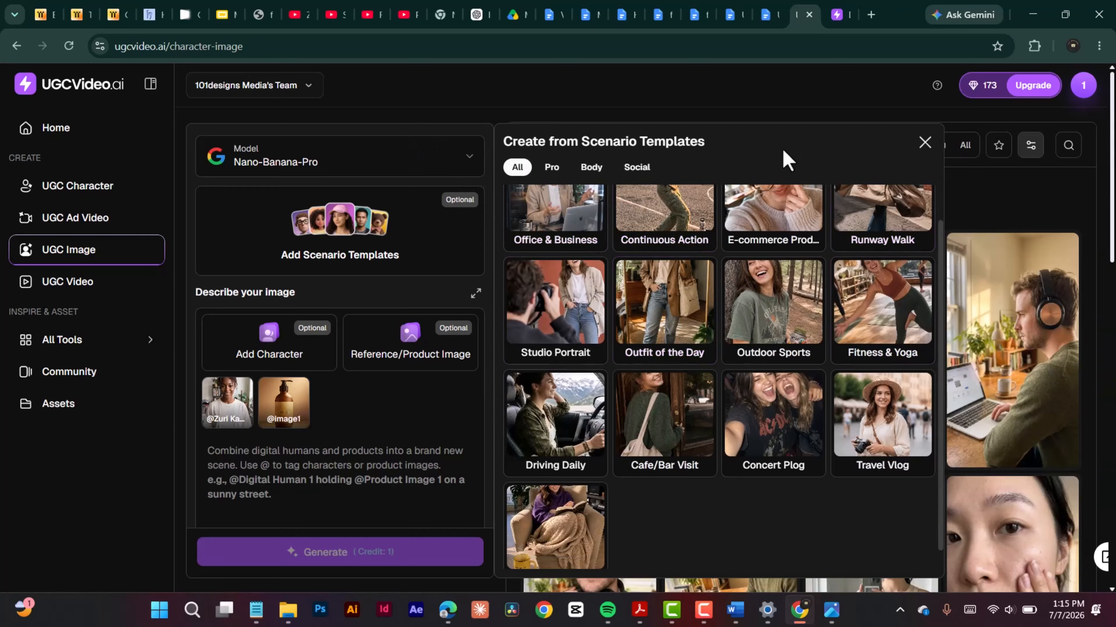
{"action": "left_click", "coordinate": [924, 142]}
{"action": "left_click", "coordinate": [358, 169]}
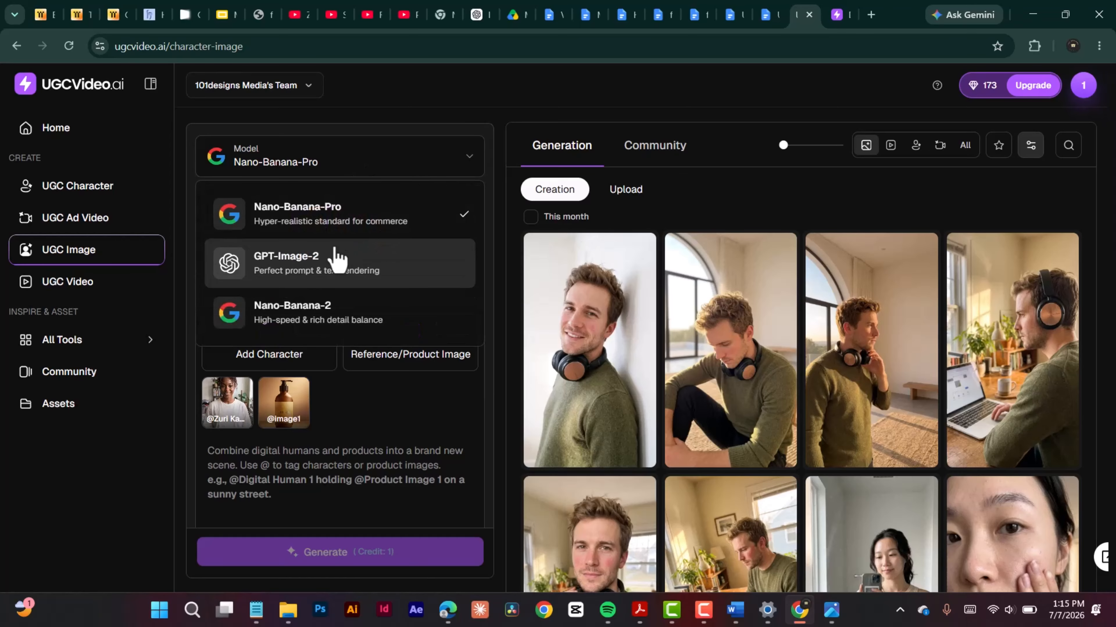
{"action": "left_click", "coordinate": [369, 166]}
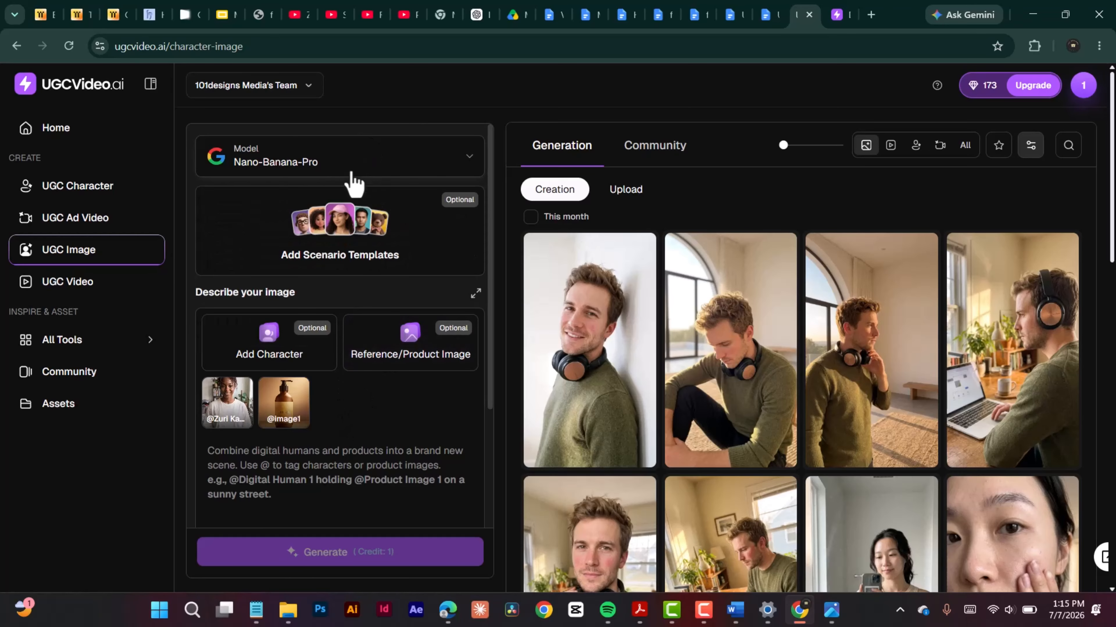
Write the image prompt: she holds the Cleria serum bottle in her right hand near her collarbone, relaxed natural grip, label facing the camera, soft candid pose.
{"action": "scroll", "coordinate": [494, 292], "scroll_direction": "down", "scroll_amount": 2}
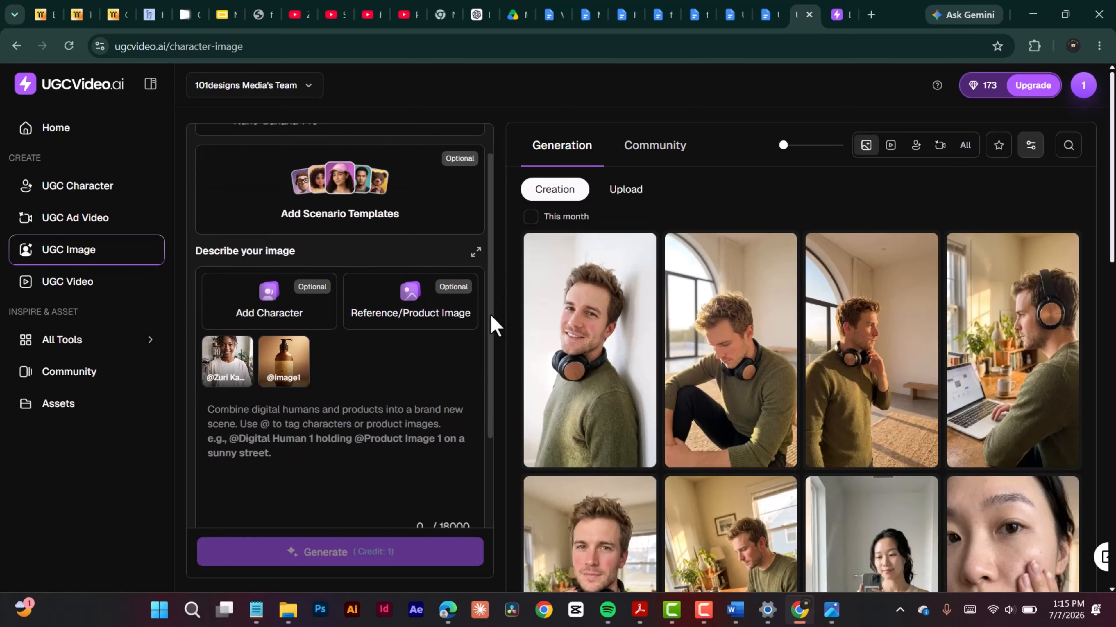
{"action": "left_click", "coordinate": [324, 419]}
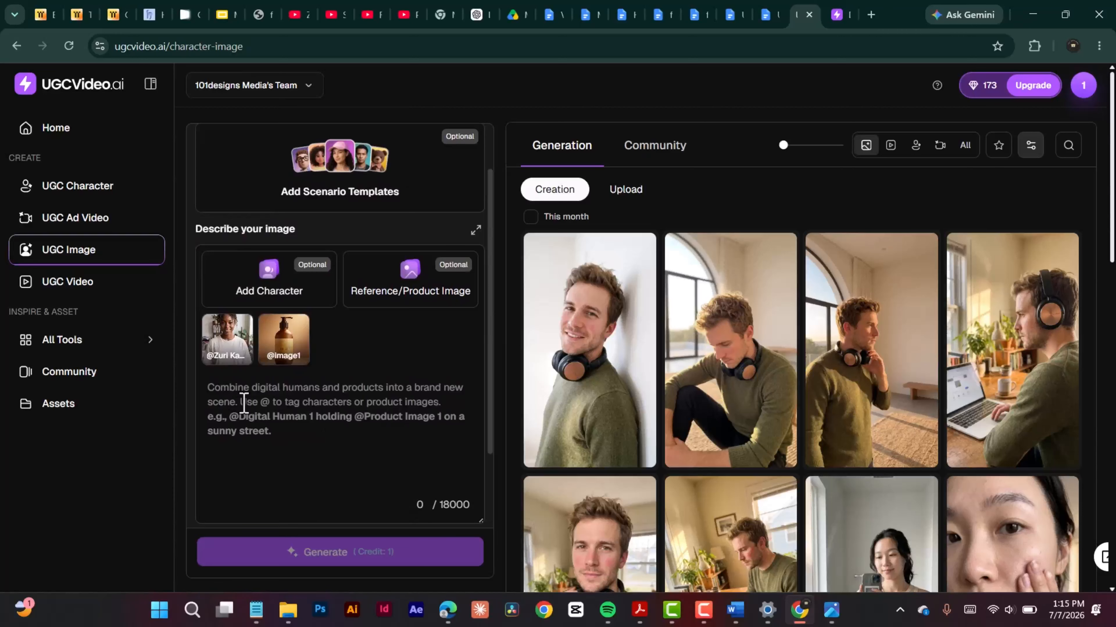
{"action": "type", "text": "Have her hold the Cleria serum bottle in her right hand near her collarbone, as if she's about to apply it. Relaxed natural grip, label  facing the camera, soft candid pose."}
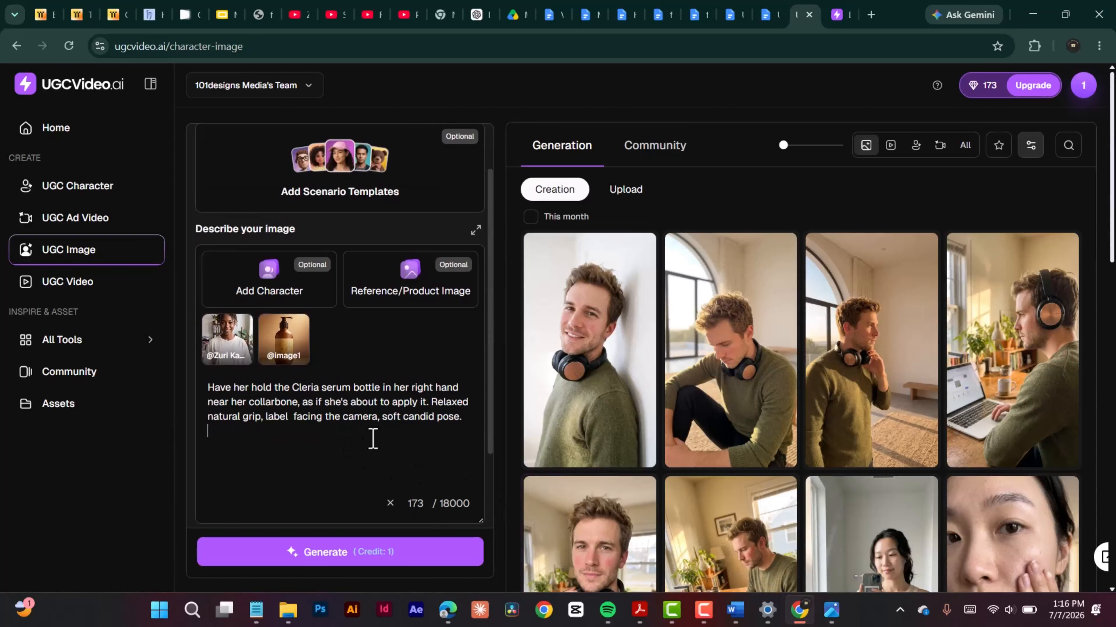
Set the number of image variations to 3 and open the output settings.
{"action": "scroll", "coordinate": [493, 373], "scroll_direction": "down", "scroll_amount": 2}
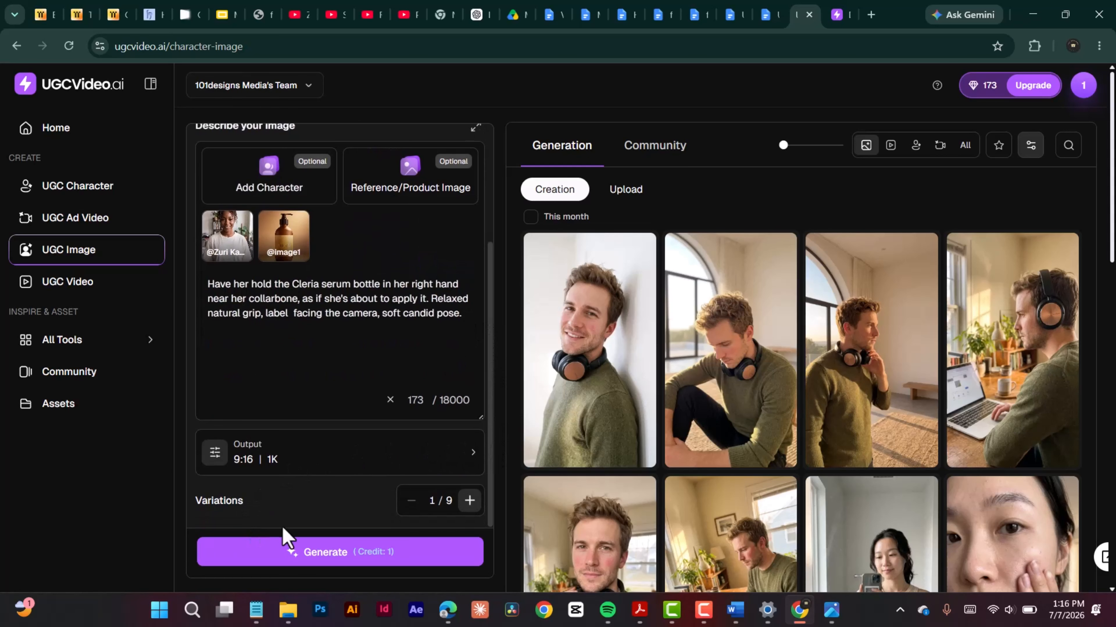
{"action": "left_click", "coordinate": [470, 501]}
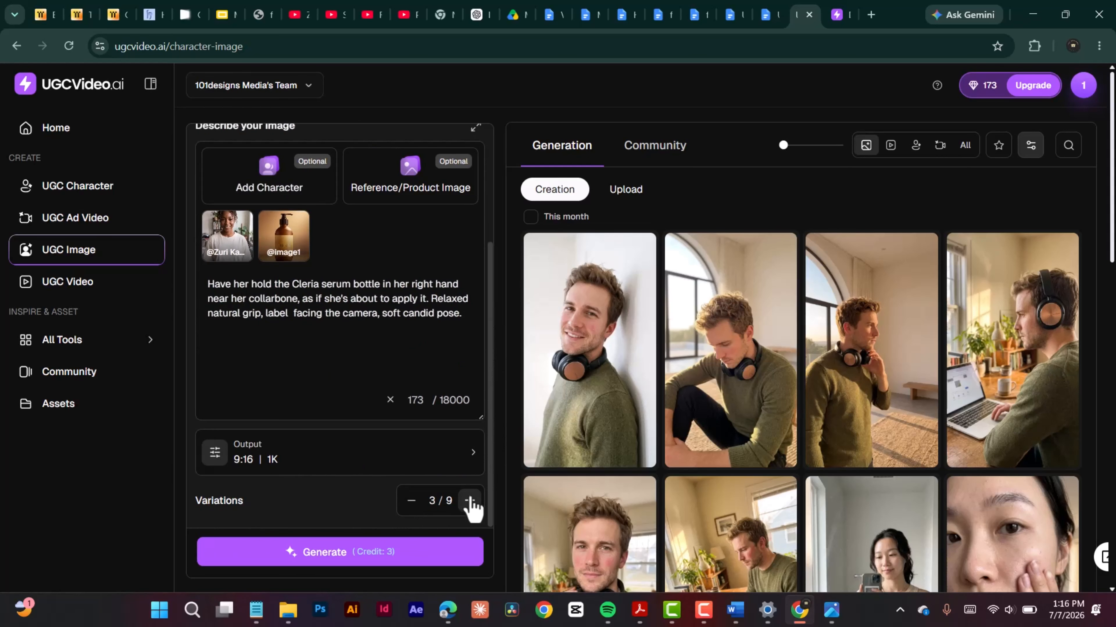
{"action": "left_click", "coordinate": [435, 454]}
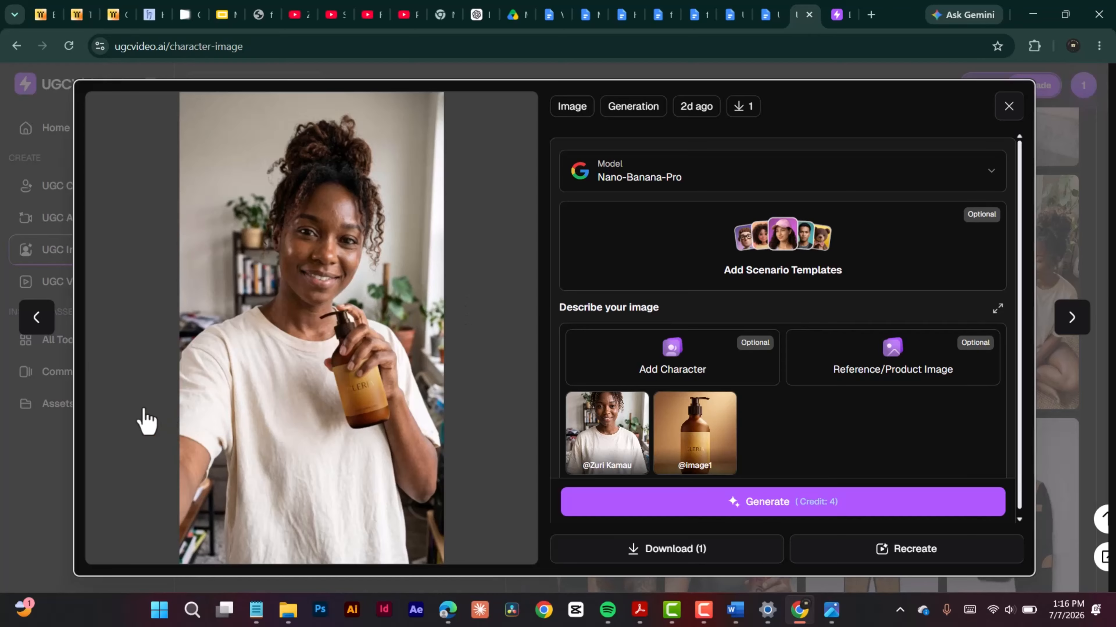
Browse the generated images of the influencer with the bottle in the preview, and close the preview.
{"action": "left_click", "coordinate": [36, 318]}
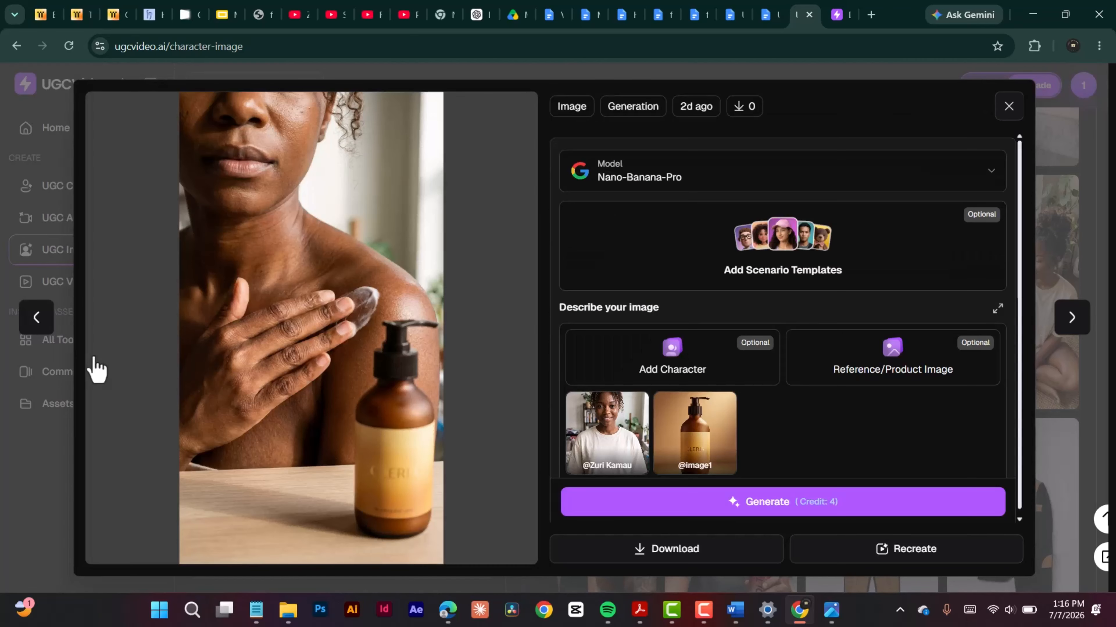
{"action": "left_click", "coordinate": [37, 318]}
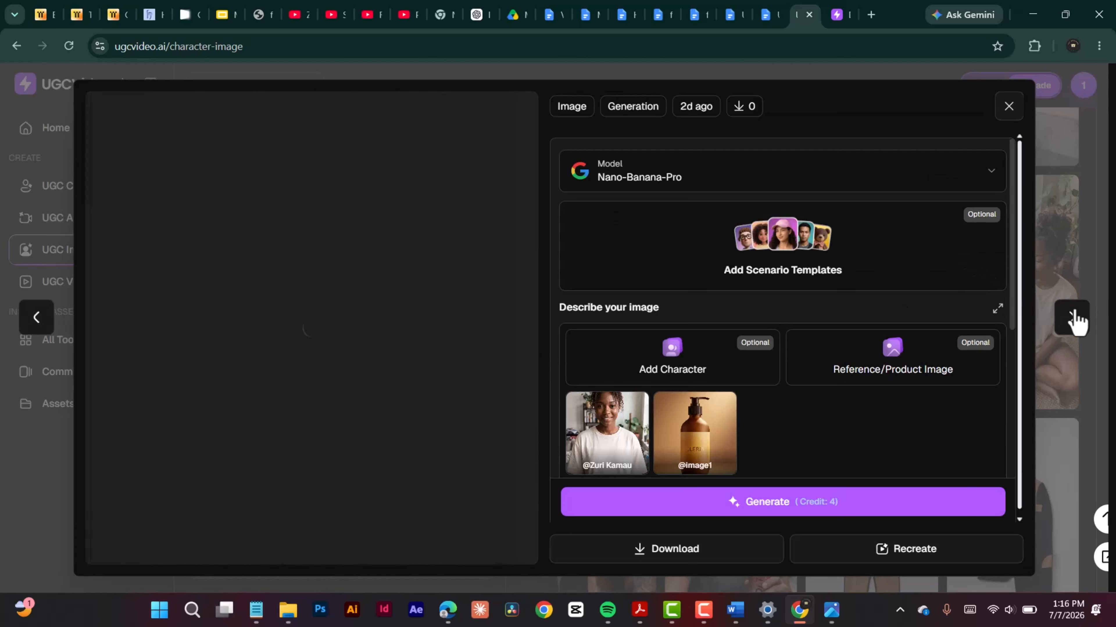
{"action": "left_click", "coordinate": [1073, 318]}
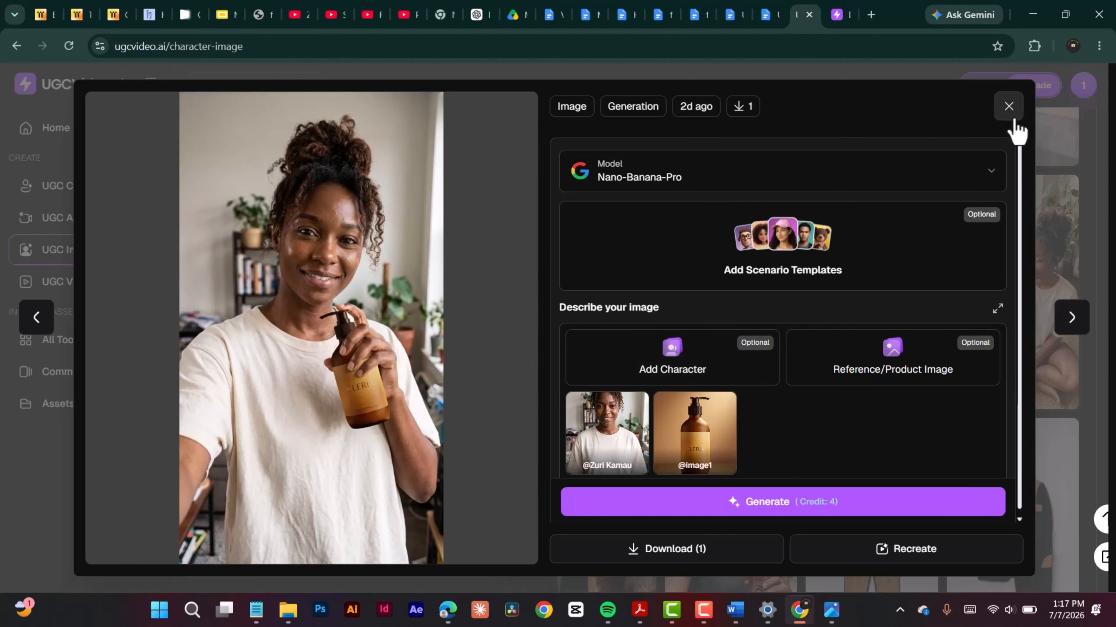
{"action": "left_click", "coordinate": [1009, 106]}
Check the background-change step in the Word workflow document and remove both the product image and the character from the image prompt.
{"action": "key", "text": "alt+Tab"}
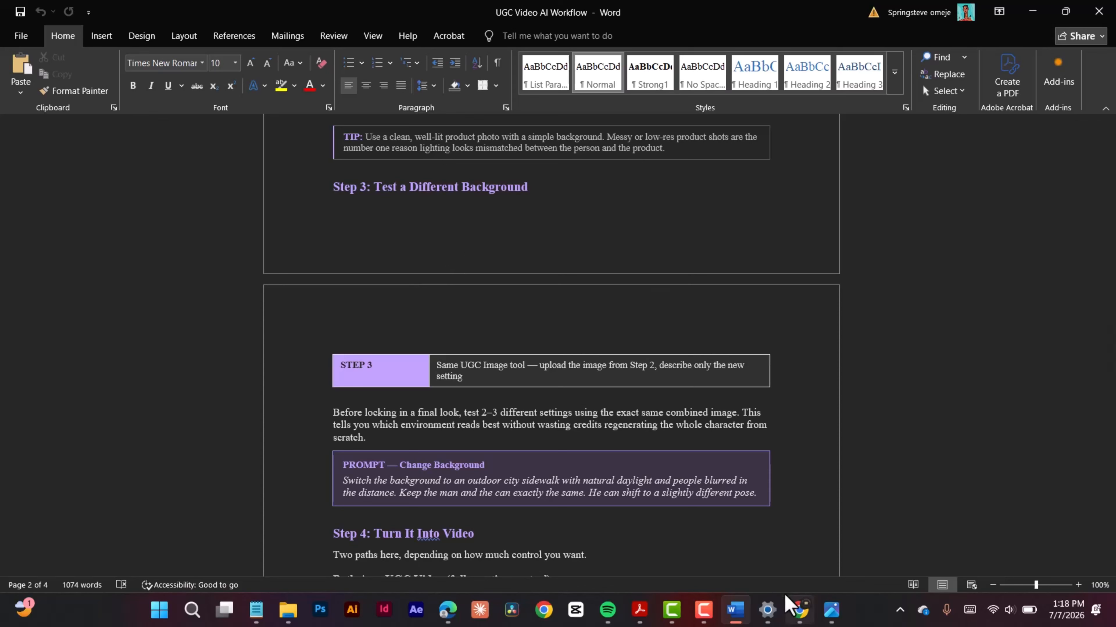
{"action": "left_click", "coordinate": [799, 610]}
{"action": "scroll", "coordinate": [753, 281], "scroll_direction": "up", "scroll_amount": 5}
{"action": "mouse_move", "coordinate": [275, 273]}
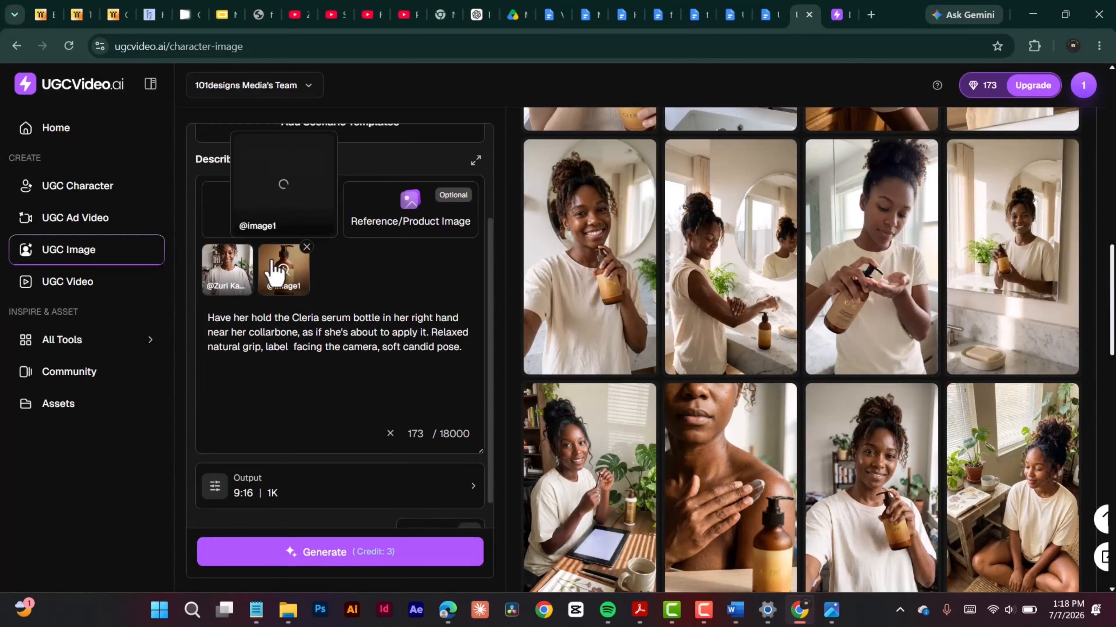
{"action": "left_click", "coordinate": [306, 249]}
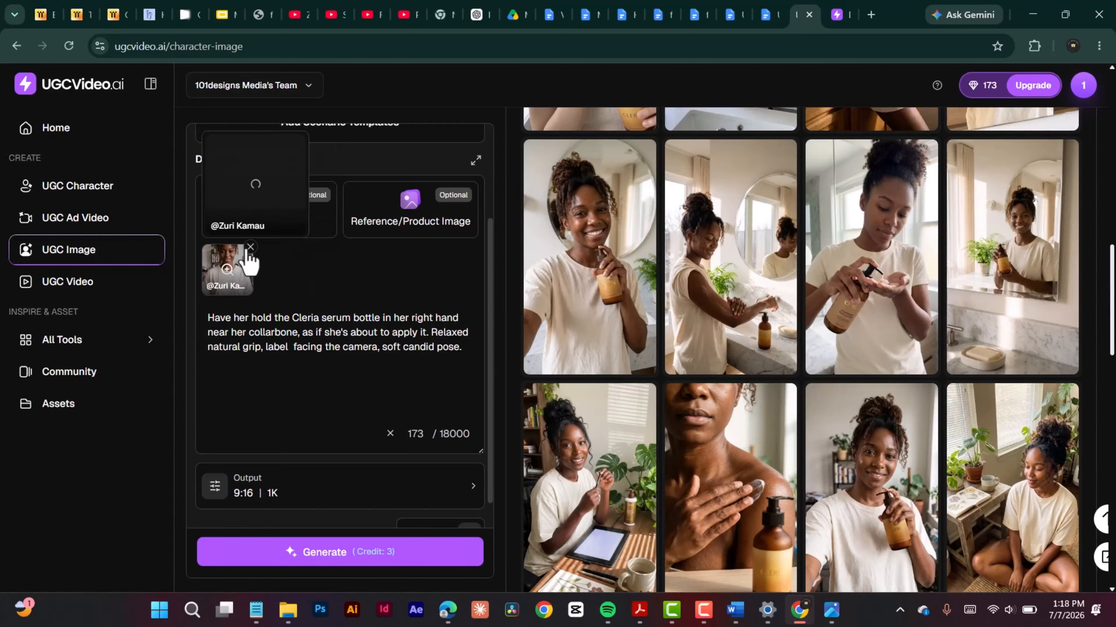
{"action": "left_click", "coordinate": [250, 249]}
Download the generated selfie of her holding the bottle in the living room and add it as the reference image.
{"action": "mouse_move", "coordinate": [404, 230]}
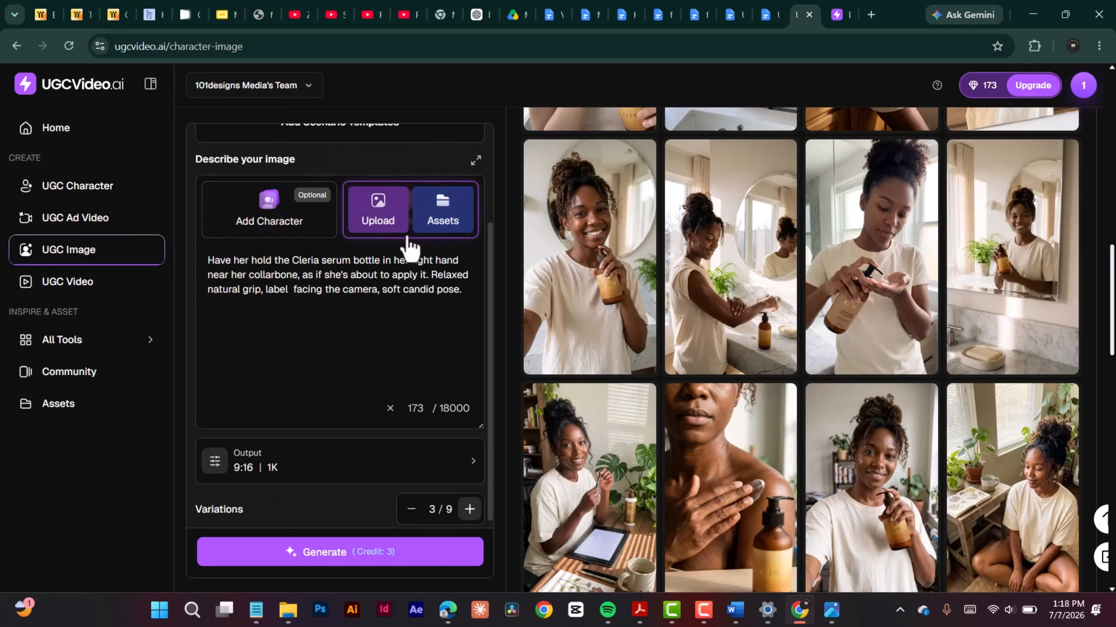
{"action": "scroll", "coordinate": [920, 281], "scroll_direction": "down", "scroll_amount": 3}
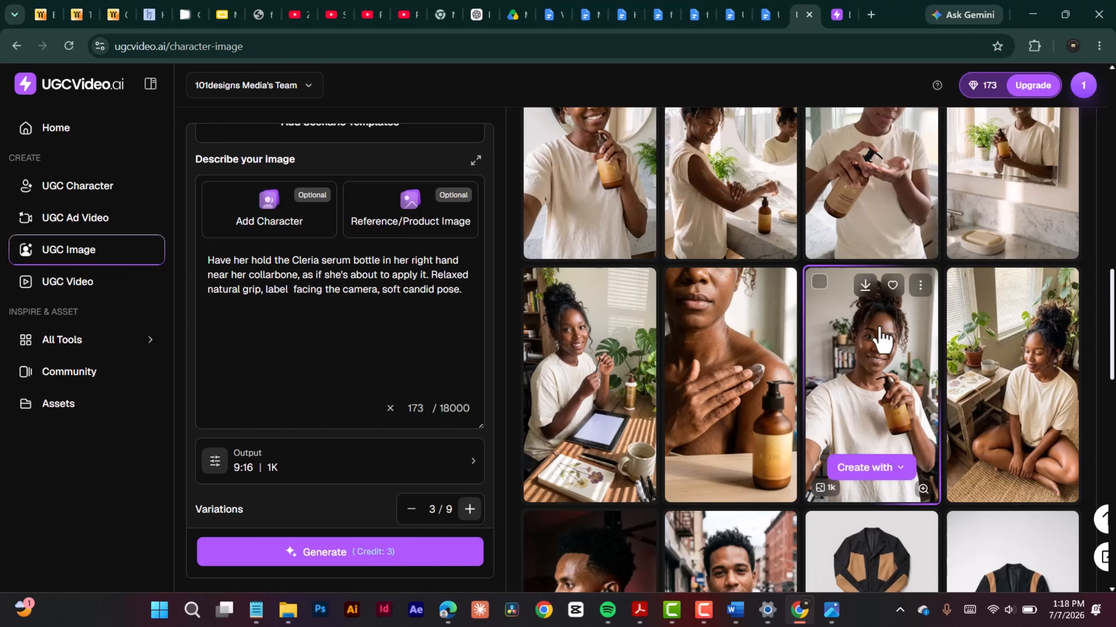
{"action": "left_click", "coordinate": [866, 296]}
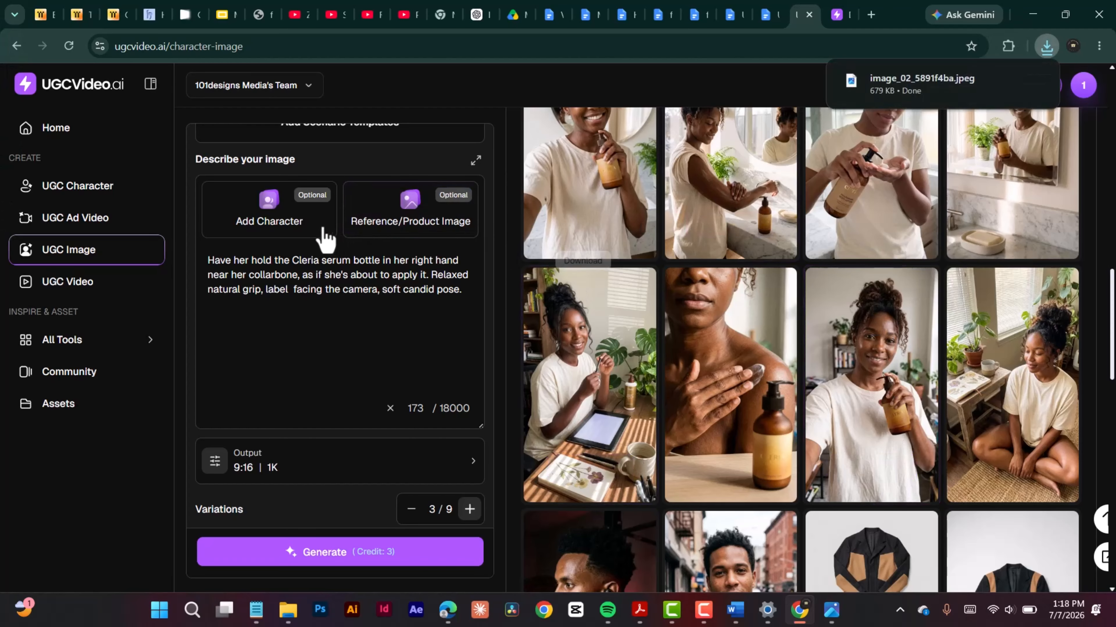
{"action": "left_click", "coordinate": [382, 220]}
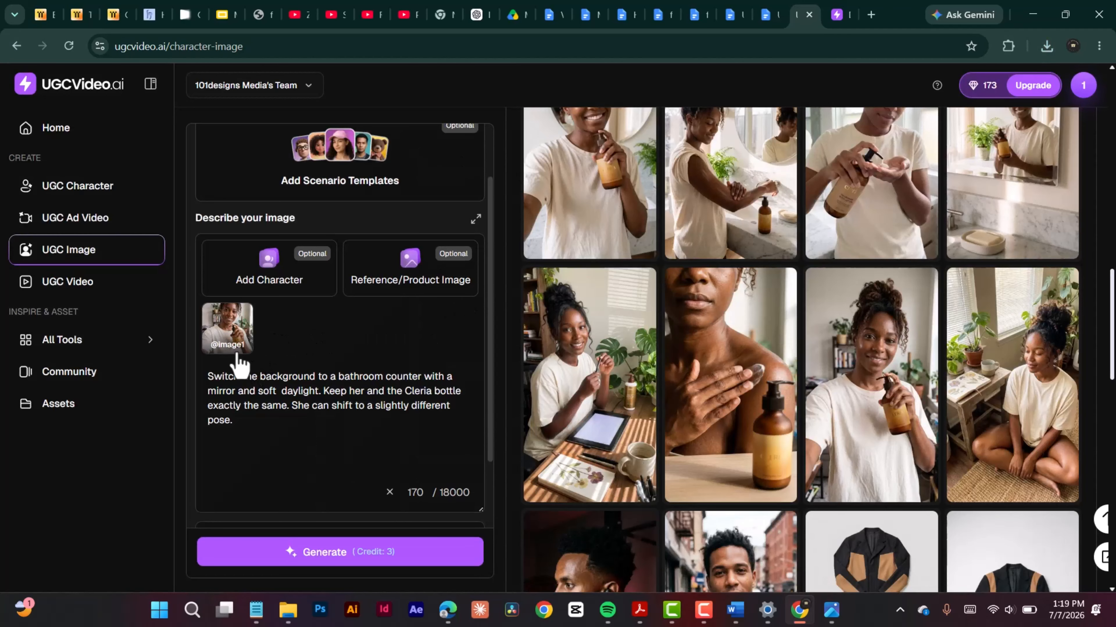
Review the prompt switching the background to a bathroom counter, the generation settings and the bathroom images in the gallery.
{"action": "mouse_move", "coordinate": [236, 353]}
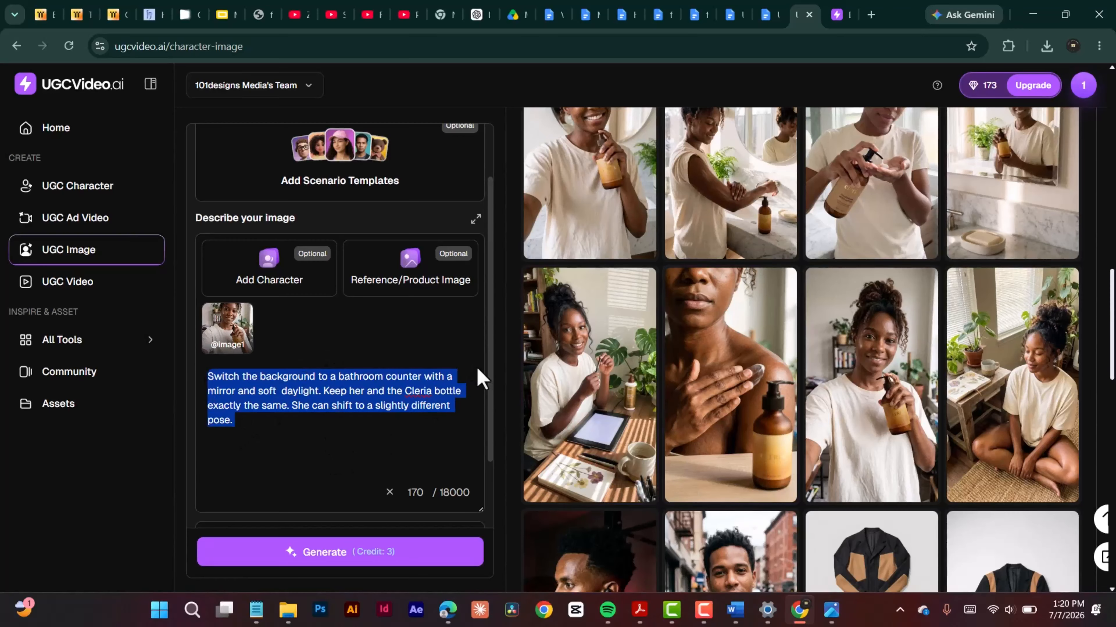
{"action": "left_click_drag", "start_coordinate": [492, 372], "coordinate": [489, 438]}
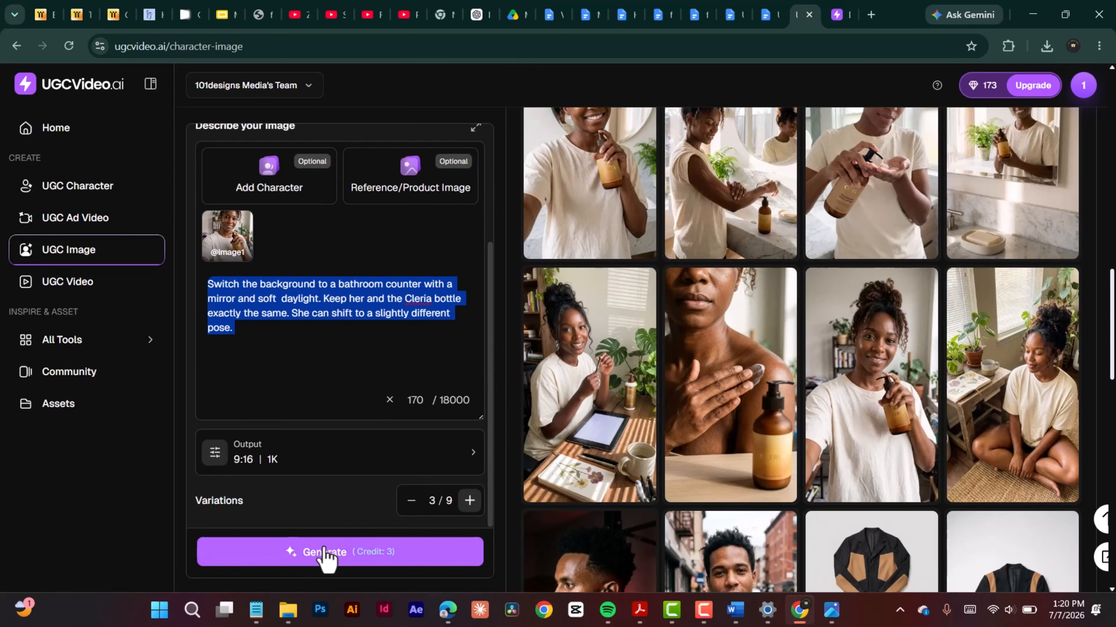
{"action": "scroll", "coordinate": [1071, 404], "scroll_direction": "up", "scroll_amount": 4}
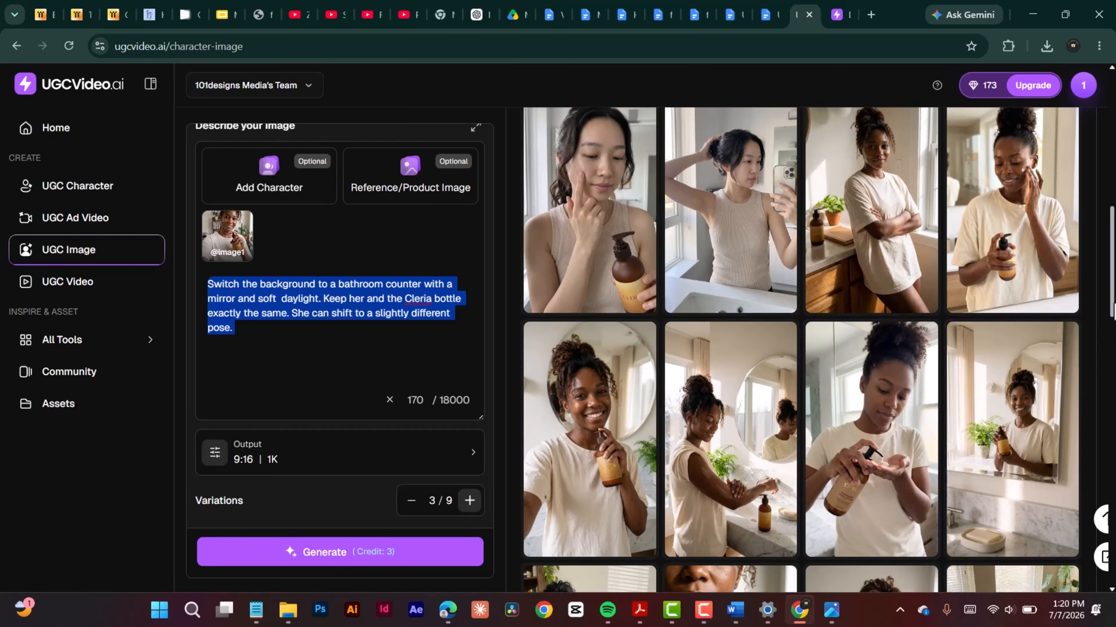
{"action": "scroll", "coordinate": [928, 409], "scroll_direction": "down", "scroll_amount": 5}
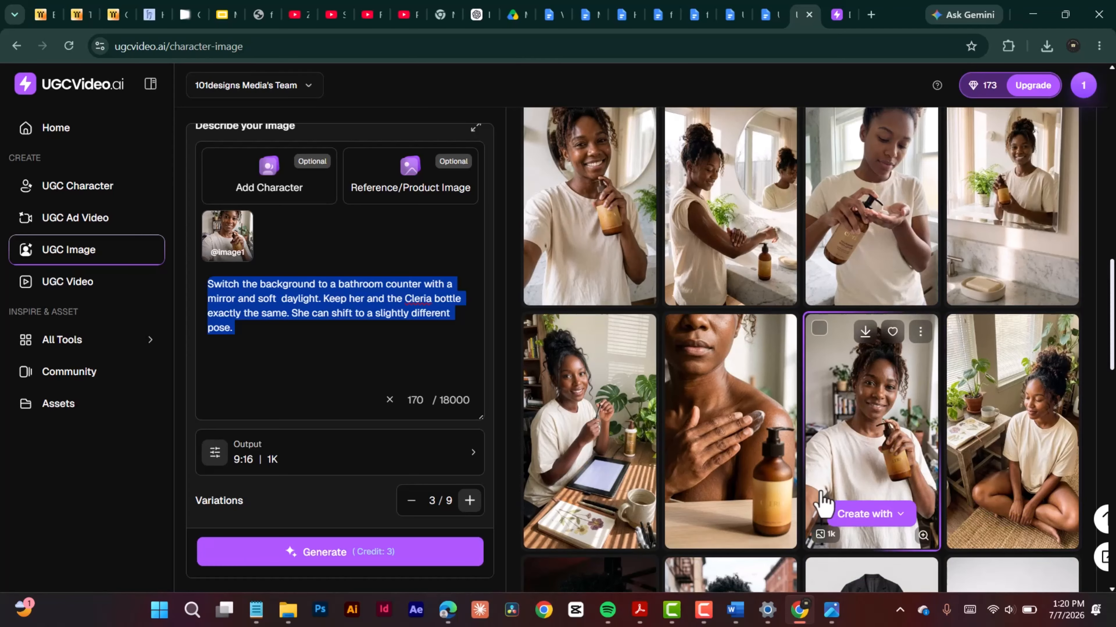
Consult the Word workflow document and upload the selfie with the bottle as the reference image for the UGC video.
{"action": "left_click", "coordinate": [735, 610]}
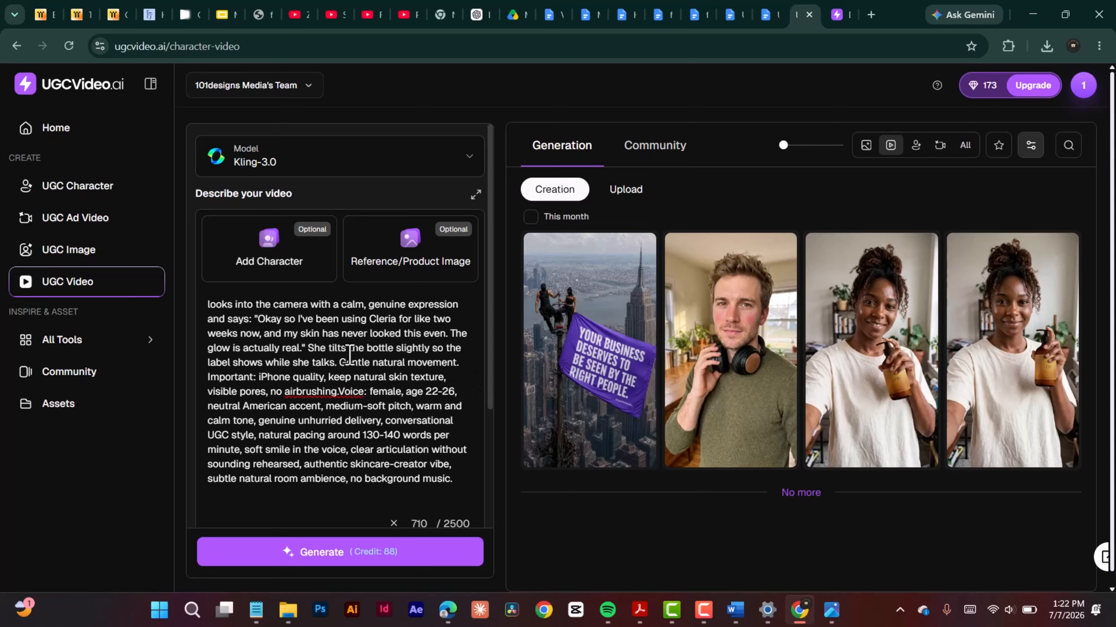
{"action": "left_click_drag", "start_coordinate": [240, 270], "coordinate": [403, 300]}
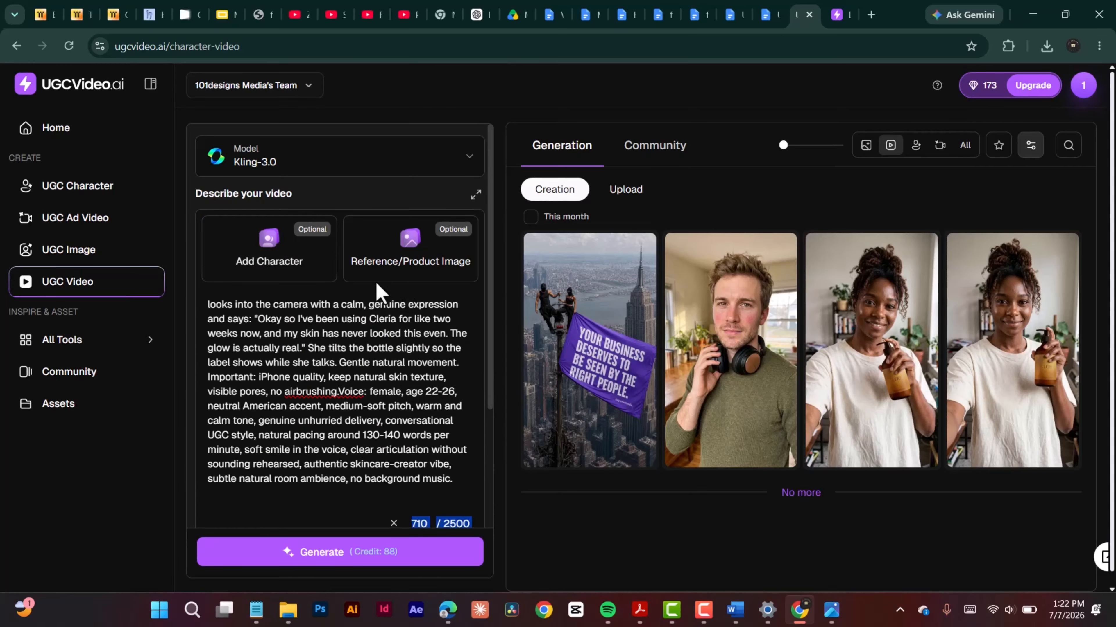
{"action": "left_click", "coordinate": [377, 262]}
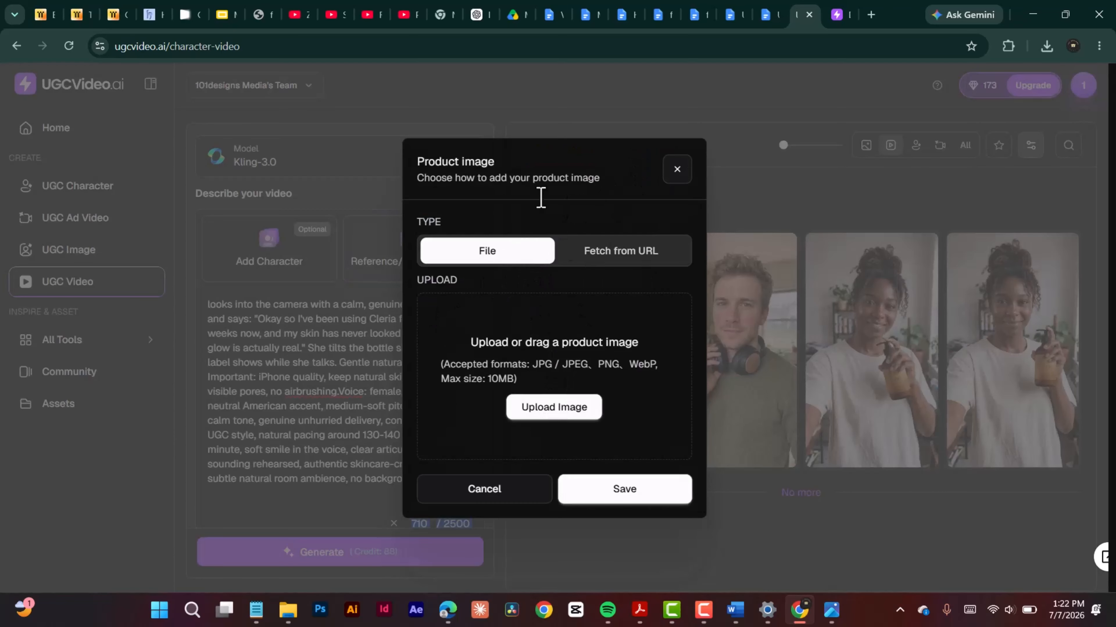
{"action": "left_click", "coordinate": [556, 409]}
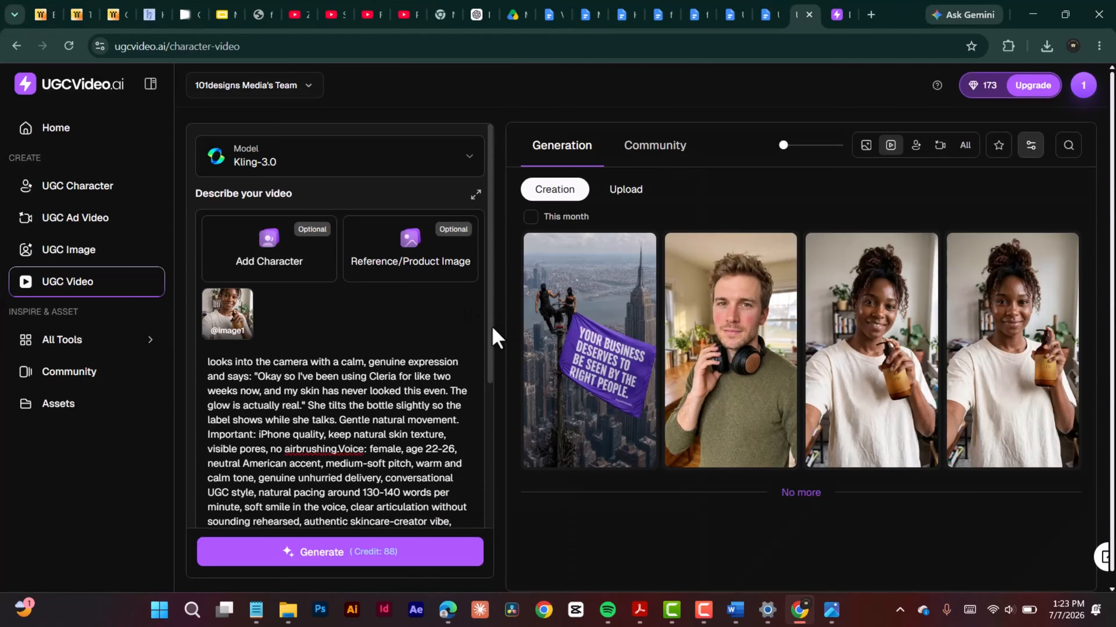
Examine the reference image, the spoken line in the video prompt and the available video models, leaving the model unchanged.
{"action": "left_click_drag", "start_coordinate": [492, 329], "coordinate": [487, 355]}
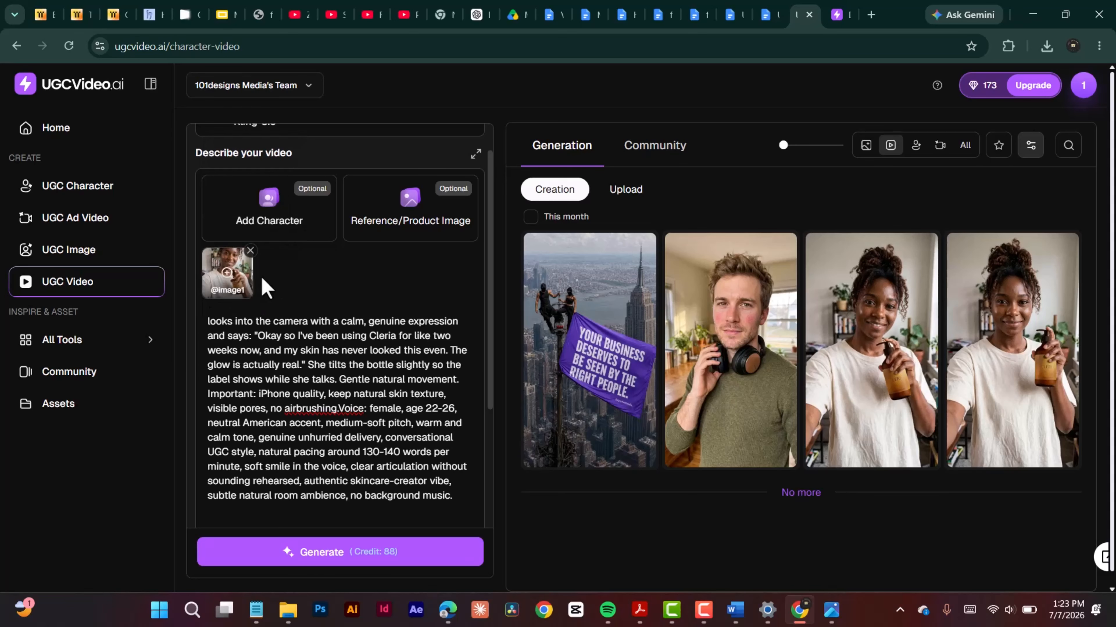
{"action": "mouse_move", "coordinate": [224, 293]}
{"action": "left_click_drag", "start_coordinate": [225, 336], "coordinate": [287, 367]}
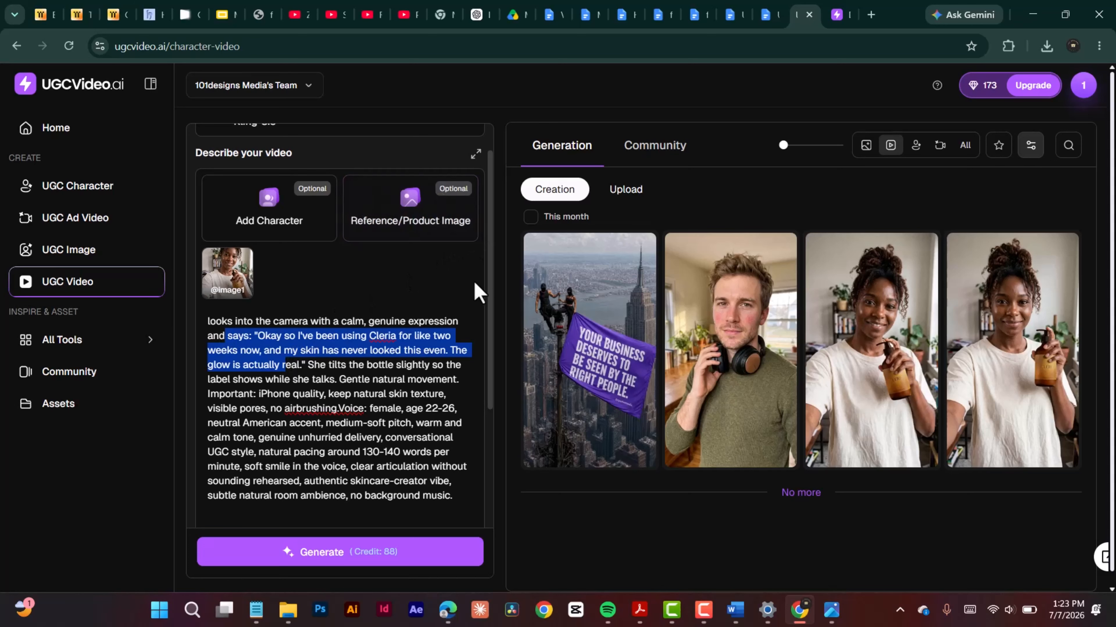
{"action": "left_click_drag", "start_coordinate": [491, 301], "coordinate": [491, 242]}
{"action": "left_click", "coordinate": [416, 170]}
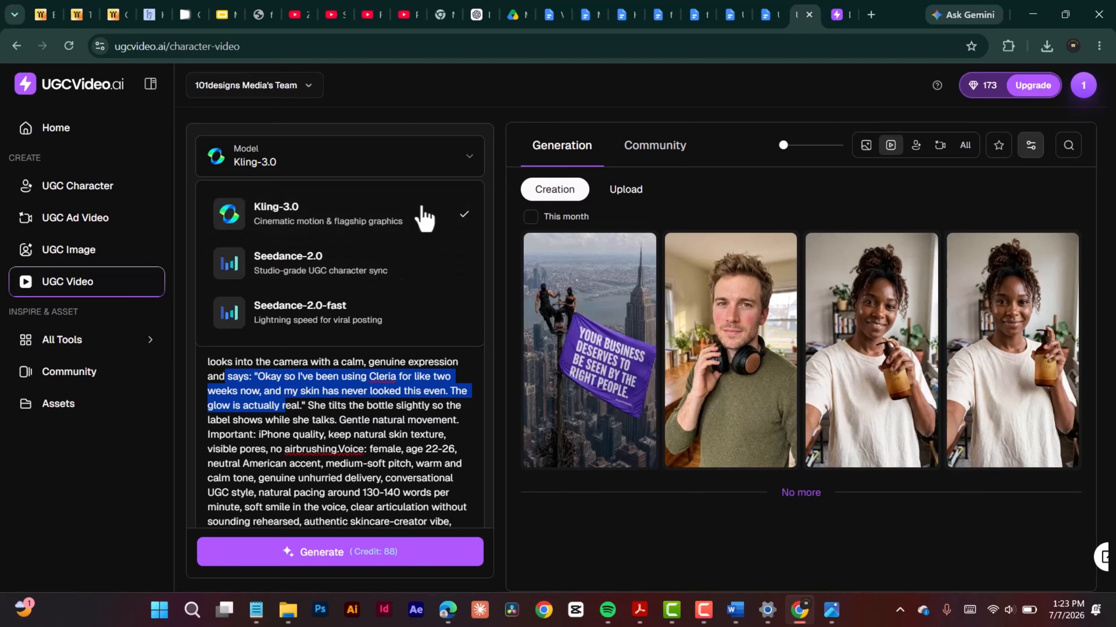
{"action": "left_click", "coordinate": [404, 169]}
Read through the full video prompt, including its dialogue and voice description, and look over the sound and output settings.
{"action": "scroll", "coordinate": [488, 273], "scroll_direction": "down", "scroll_amount": 3}
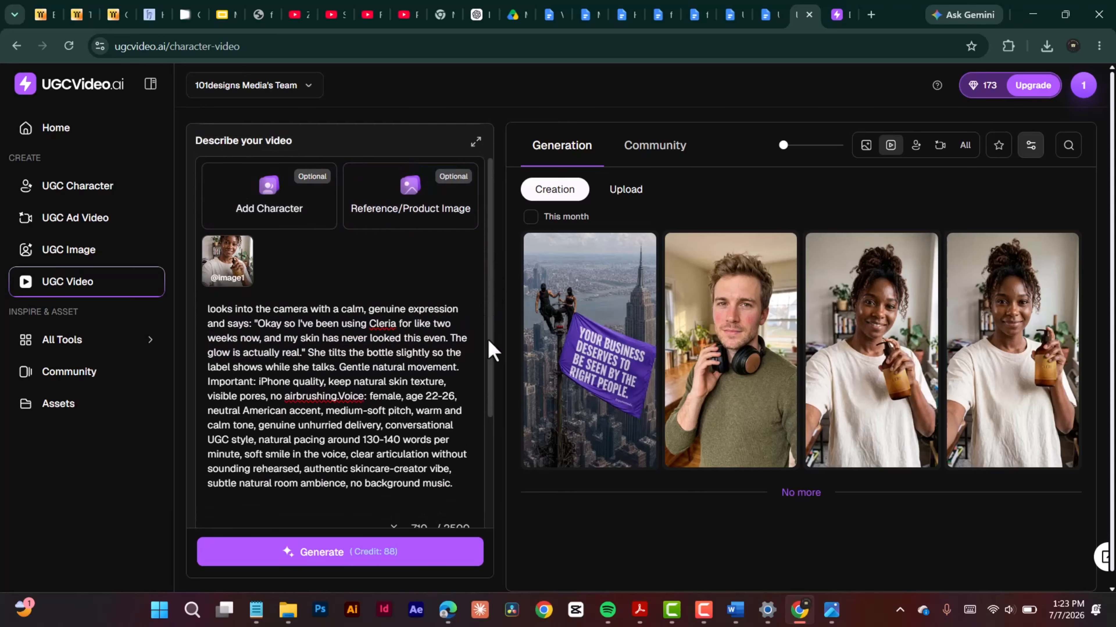
{"action": "scroll", "coordinate": [490, 356], "scroll_direction": "down", "scroll_amount": 5}
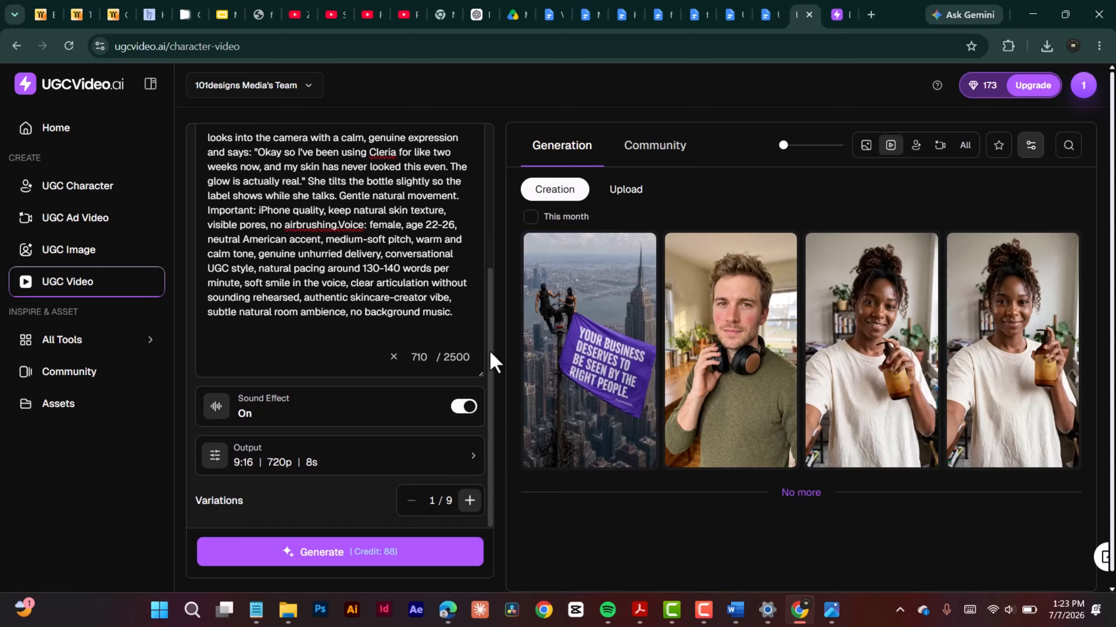
{"action": "scroll", "coordinate": [490, 355], "scroll_direction": "up", "scroll_amount": 3}
{"action": "scroll", "coordinate": [487, 343], "scroll_direction": "down", "scroll_amount": 2}
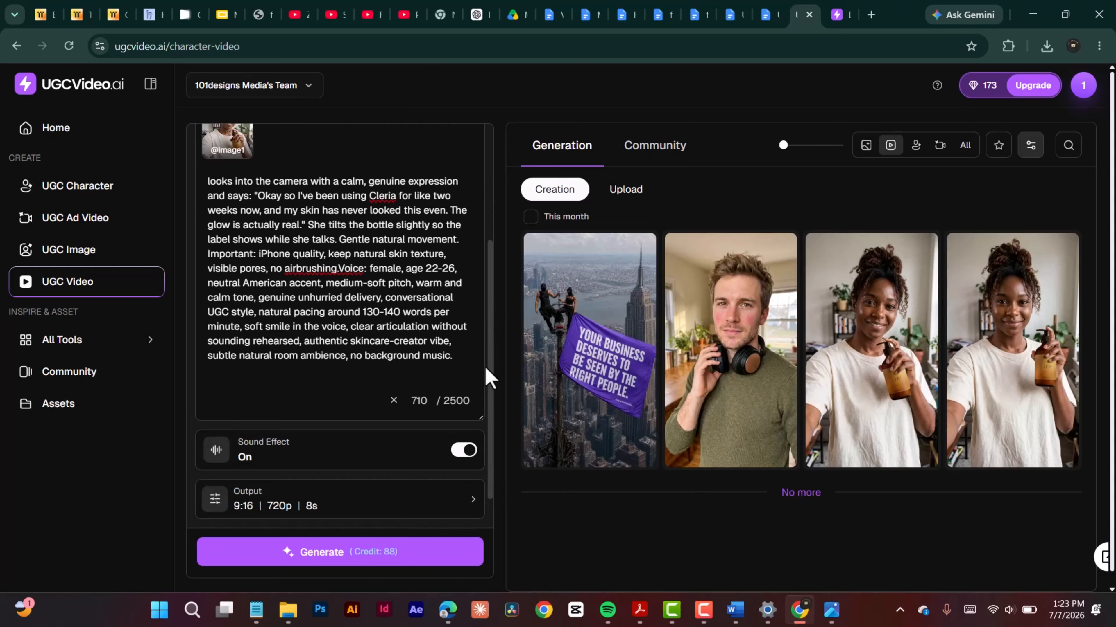
{"action": "scroll", "coordinate": [485, 319], "scroll_direction": "up", "scroll_amount": 1}
{"action": "scroll", "coordinate": [486, 343], "scroll_direction": "down", "scroll_amount": 1}
{"action": "scroll", "coordinate": [487, 377], "scroll_direction": "down", "scroll_amount": 1}
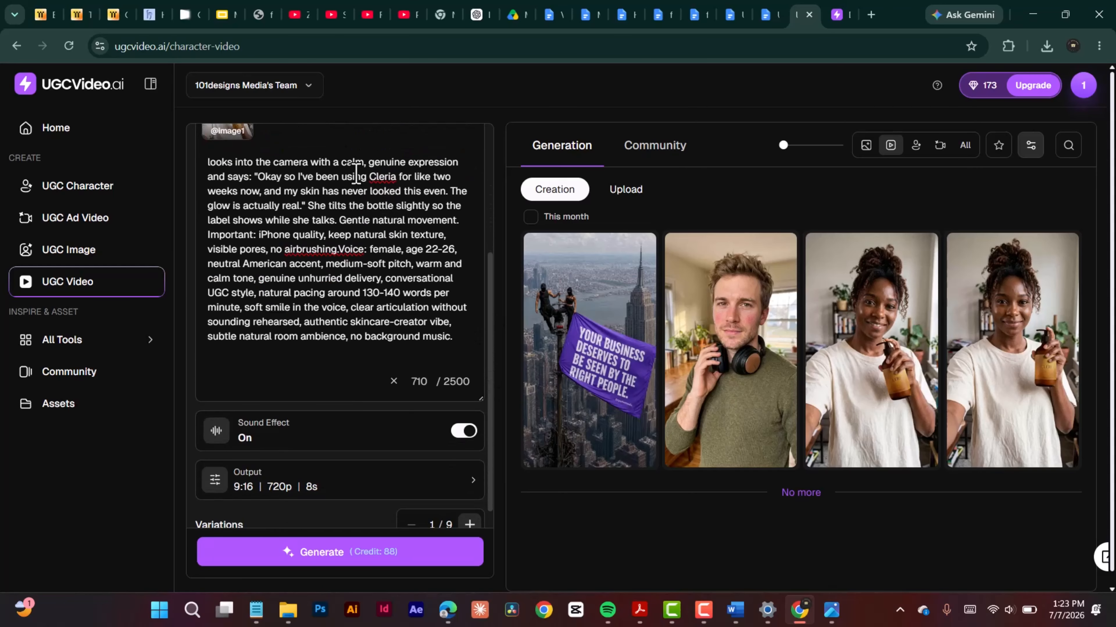
{"action": "left_click_drag", "start_coordinate": [261, 180], "coordinate": [316, 205]}
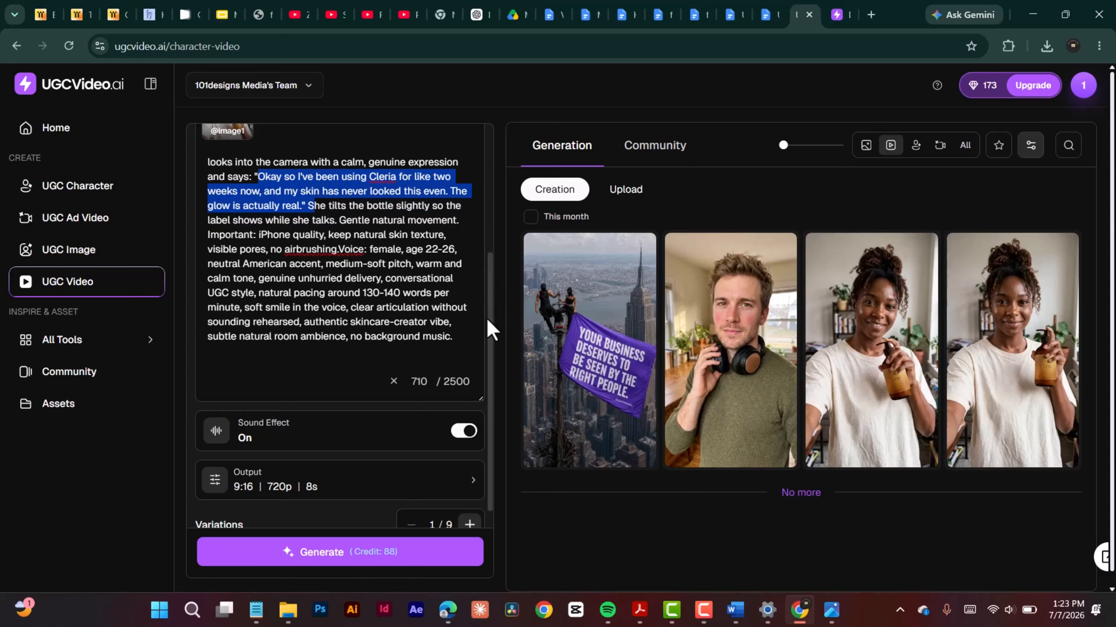
Set the video output quality to 1080p.
{"action": "scroll", "coordinate": [492, 352], "scroll_direction": "down", "scroll_amount": 1}
{"action": "left_click", "coordinate": [459, 466]}
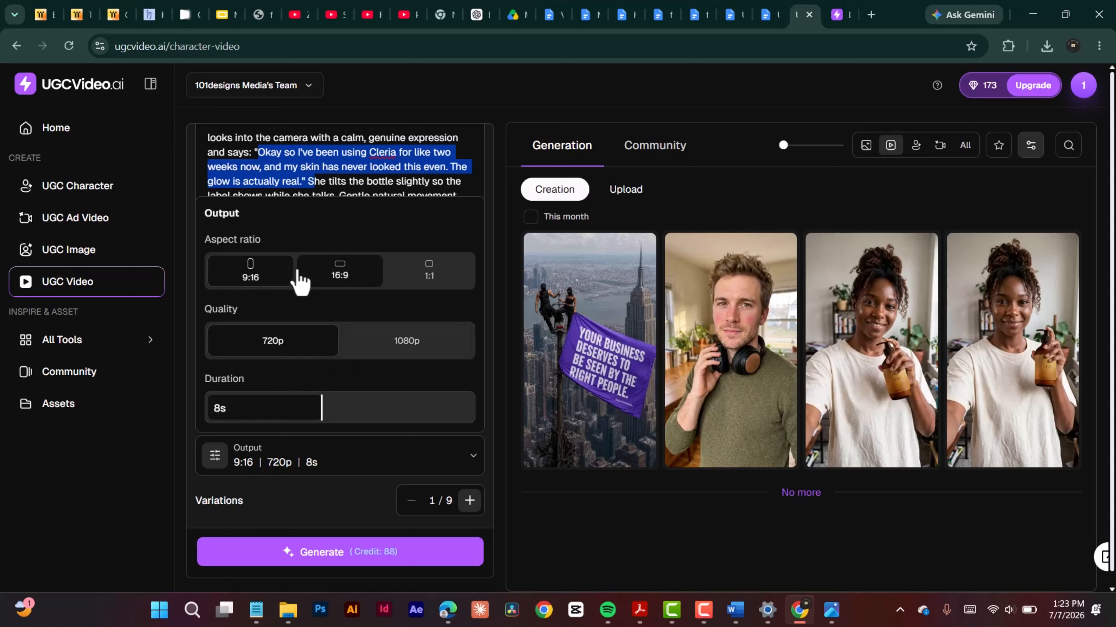
{"action": "left_click", "coordinate": [405, 340]}
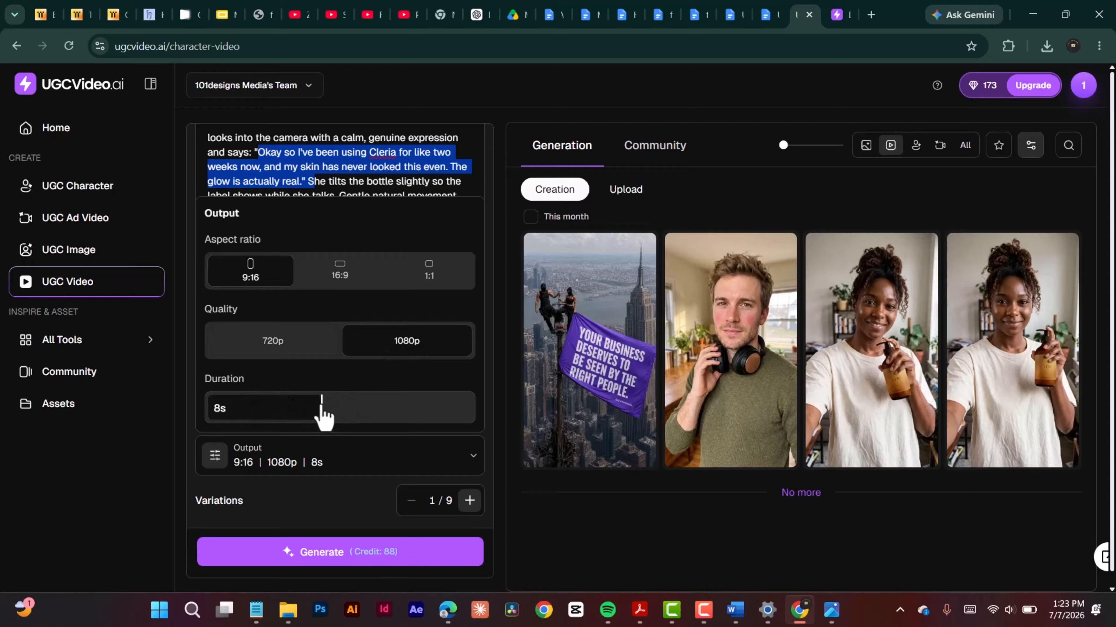
{"action": "left_click", "coordinate": [473, 456]}
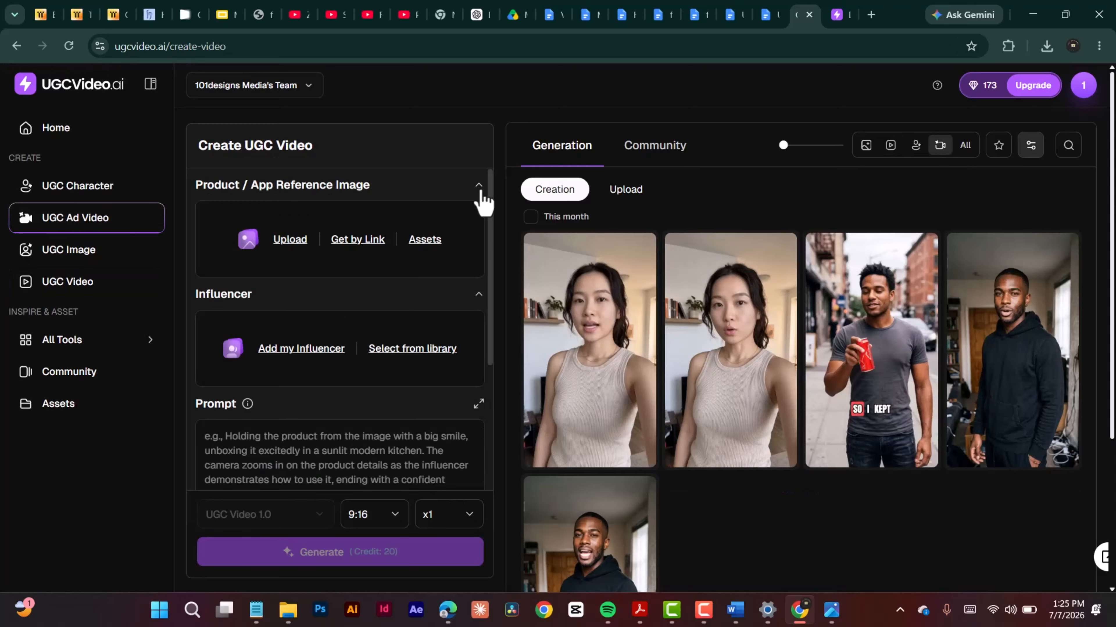
Look over the UGC Ad Video form and upload the amber pump bottle picture as the product reference image.
{"action": "left_click_drag", "start_coordinate": [494, 209], "coordinate": [497, 237]}
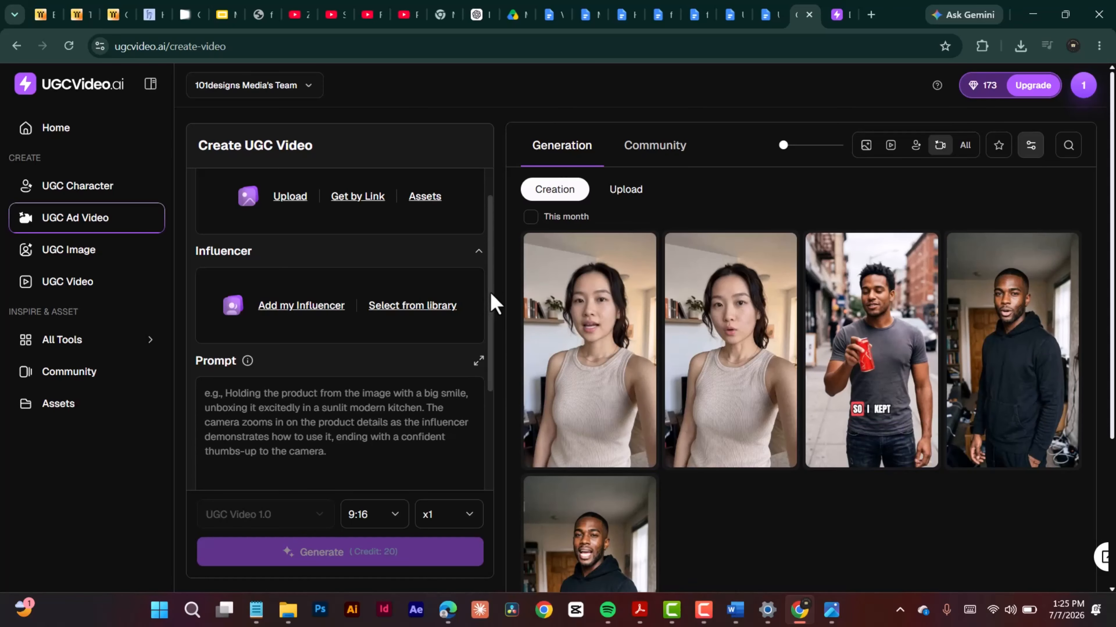
{"action": "scroll", "coordinate": [490, 292], "scroll_direction": "up", "scroll_amount": 1}
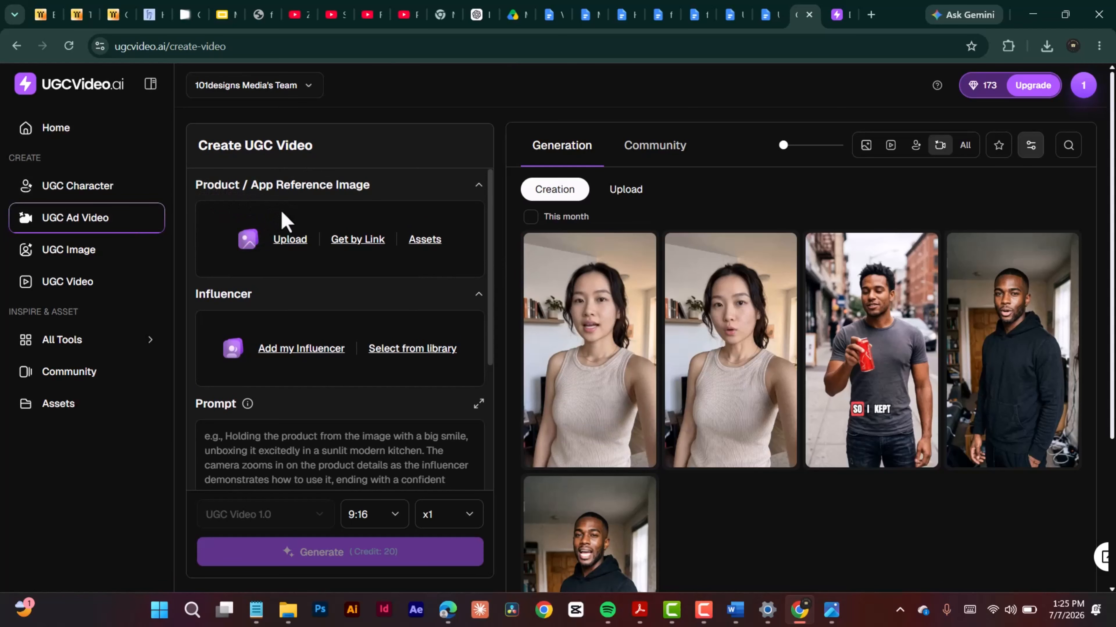
{"action": "left_click", "coordinate": [290, 241]}
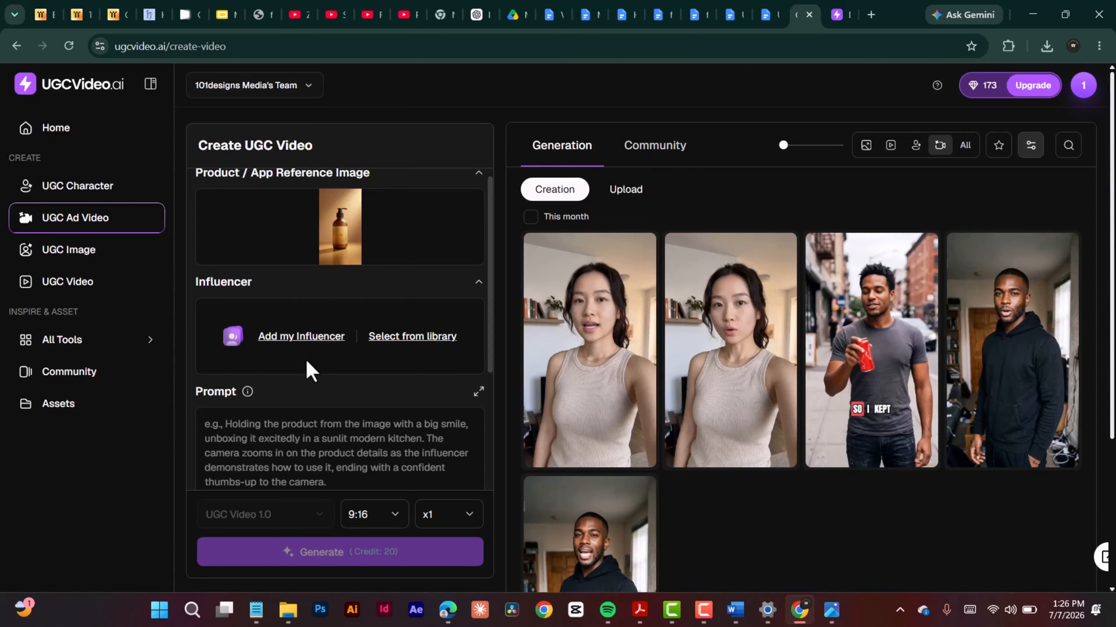
Add the saved female character in the beige tank top as the ad video's influencer and go to the prompt.
{"action": "left_click", "coordinate": [308, 339]}
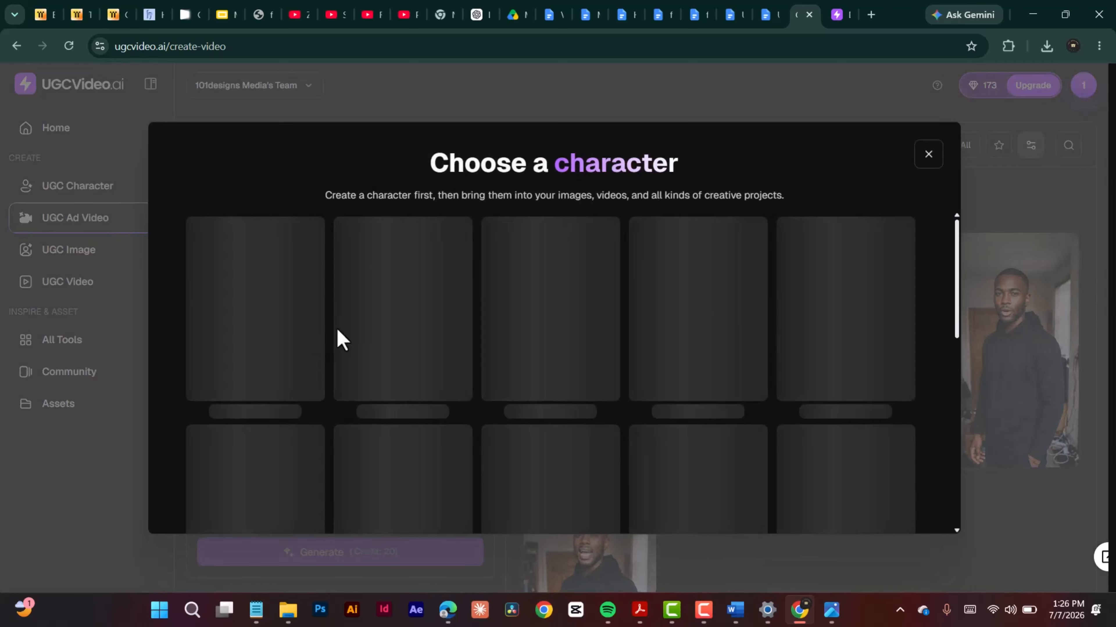
{"action": "scroll", "coordinate": [842, 378], "scroll_direction": "down", "scroll_amount": 5}
{"action": "left_click", "coordinate": [841, 388]}
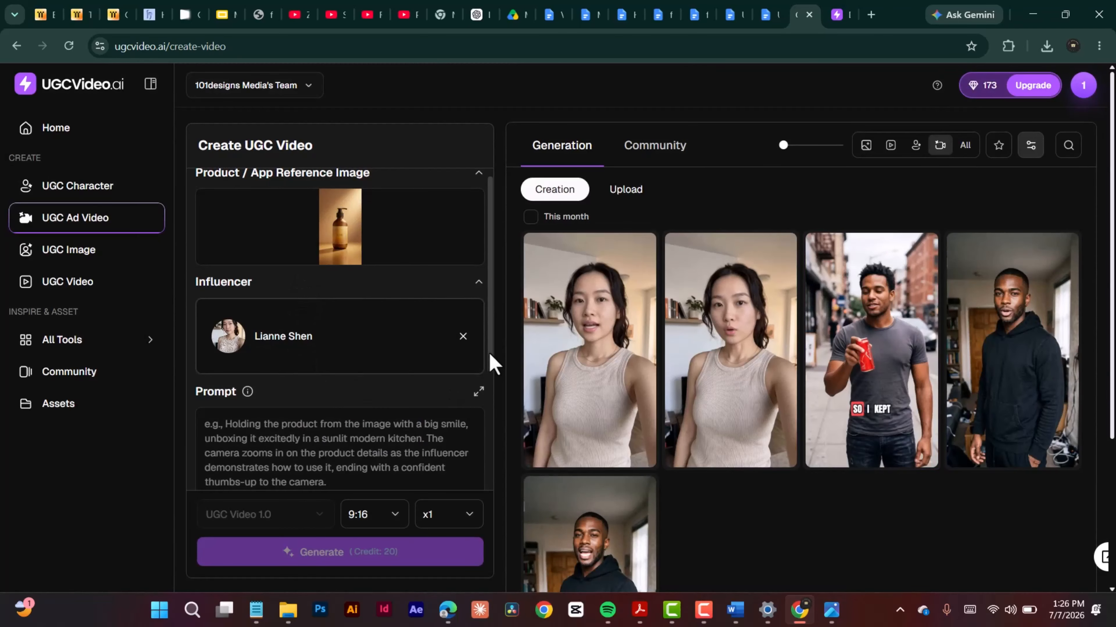
{"action": "left_click_drag", "start_coordinate": [489, 354], "coordinate": [468, 400]}
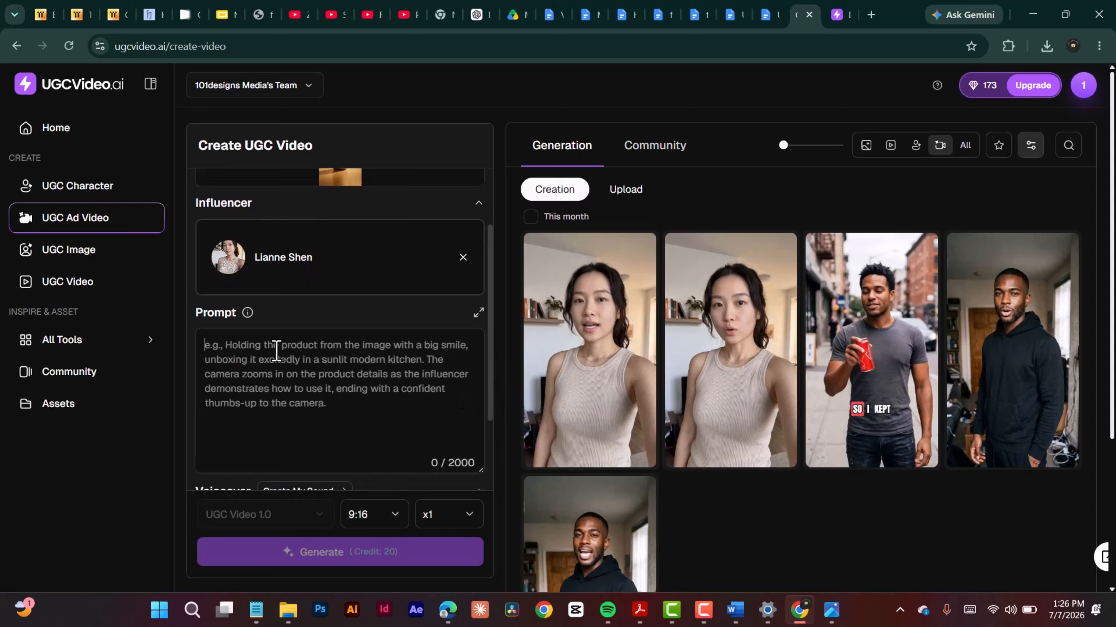
Go to the ad video's voiceover settings, examine the custom voiceover options for uploading or recording audio, and close them.
{"action": "scroll", "coordinate": [219, 381], "scroll_direction": "down", "scroll_amount": 3}
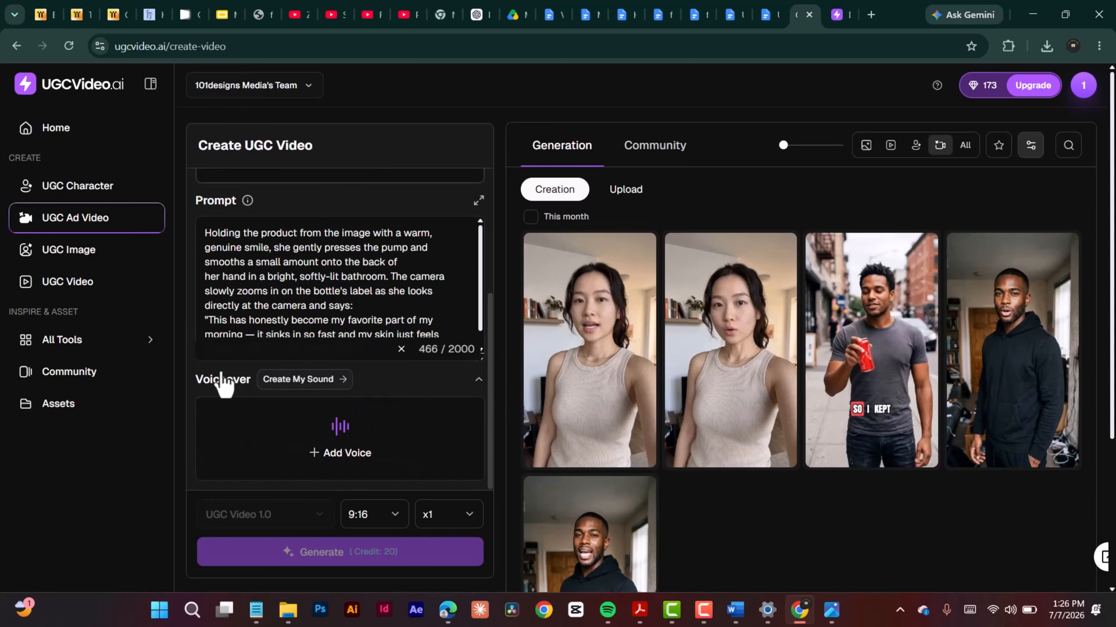
{"action": "left_click", "coordinate": [303, 380]}
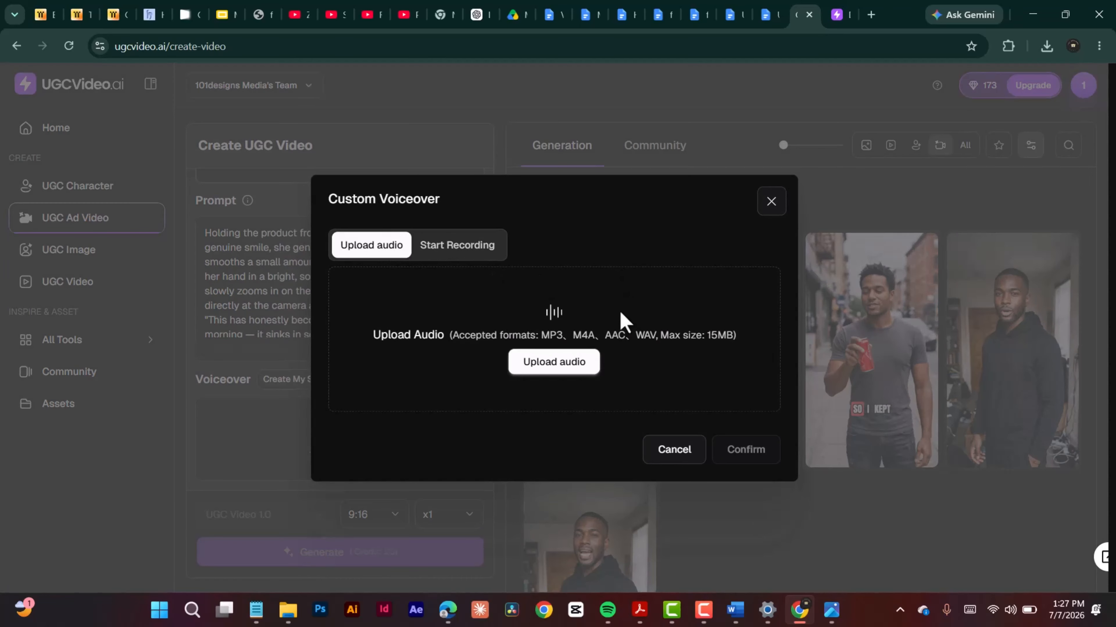
{"action": "left_click", "coordinate": [772, 204]}
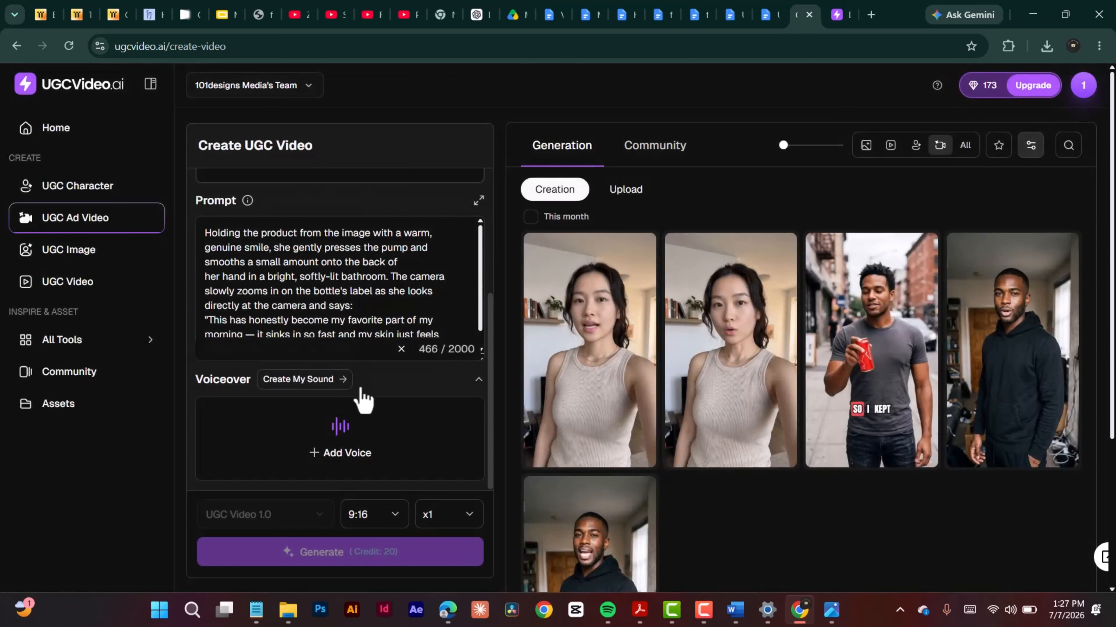
Open the voice selection for the ad video's voiceover and look through the available voices.
{"action": "left_click", "coordinate": [317, 457]}
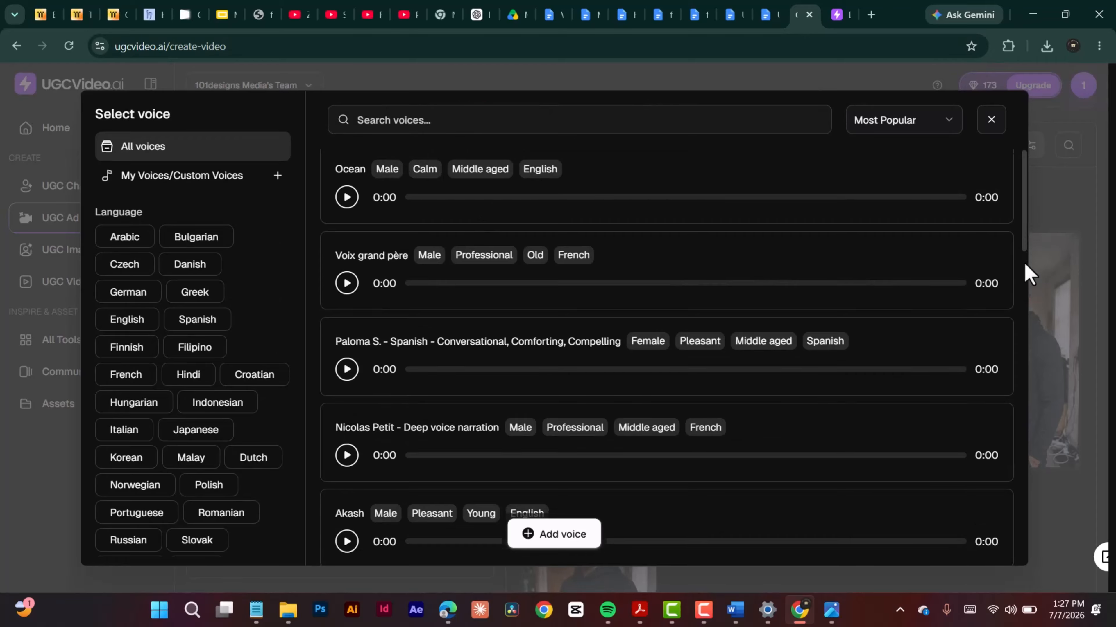
{"action": "scroll", "coordinate": [1019, 281], "scroll_direction": "down", "scroll_amount": 5}
{"action": "scroll", "coordinate": [1019, 292], "scroll_direction": "up", "scroll_amount": 5}
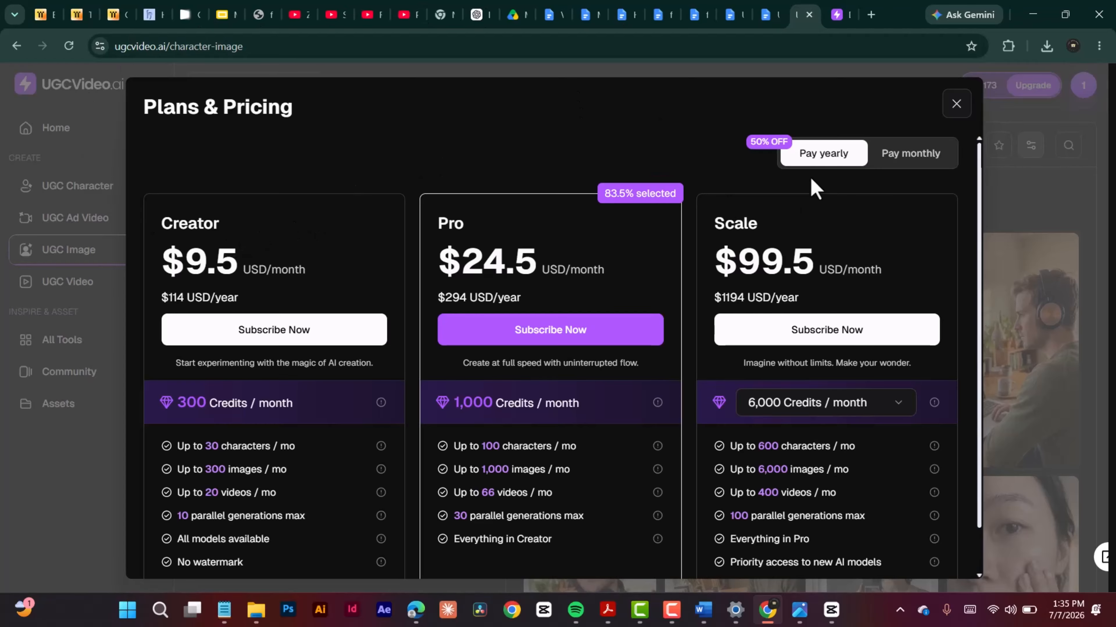
Close the plans and pricing overview and look through the gallery of generated UGC images.
{"action": "key", "text": "Escape"}
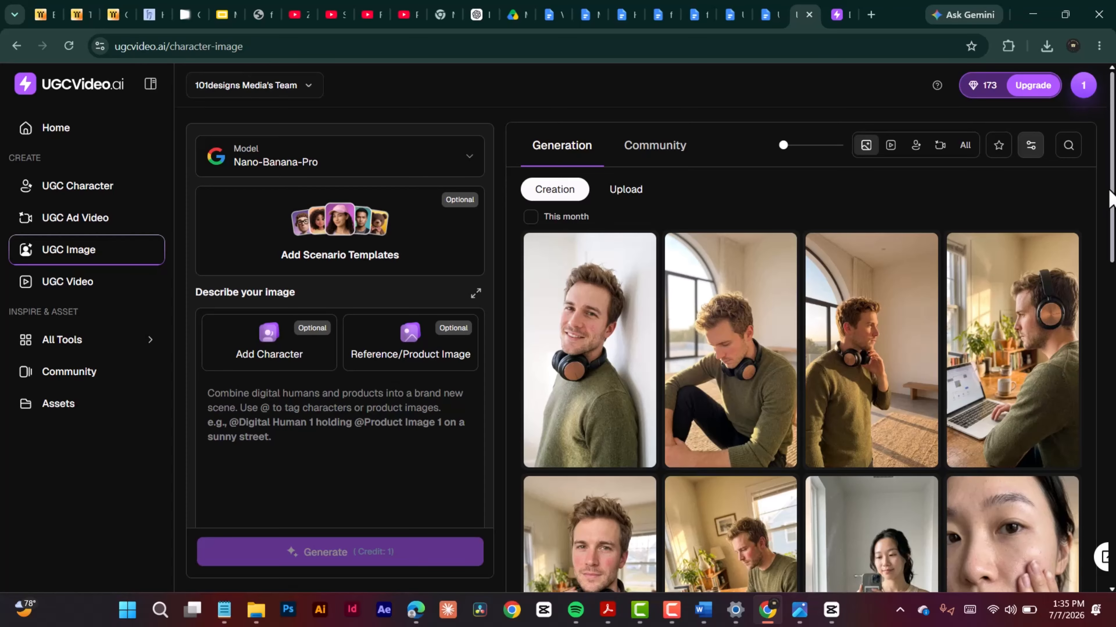
{"action": "left_click_drag", "start_coordinate": [1110, 198], "coordinate": [1108, 422]}
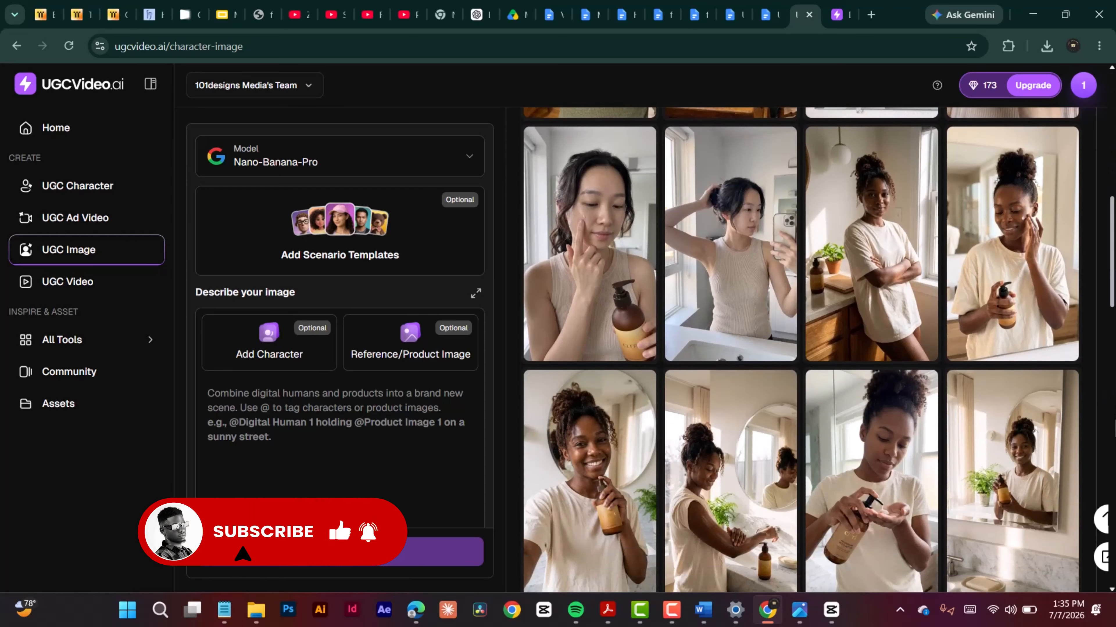
{"action": "left_click_drag", "start_coordinate": [1110, 251], "coordinate": [1112, 140]}
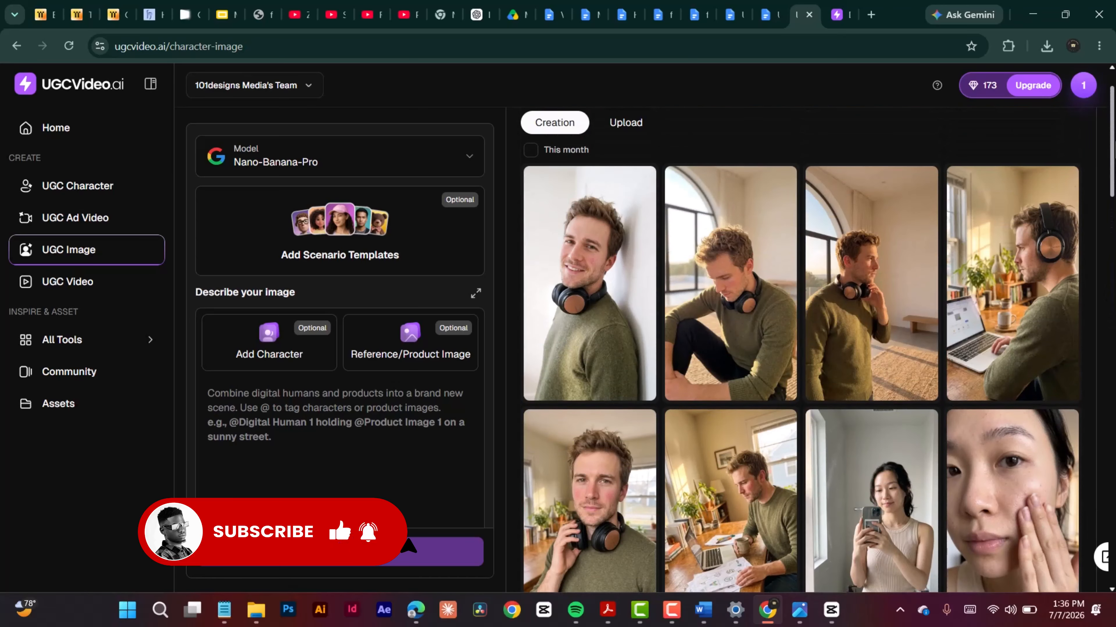